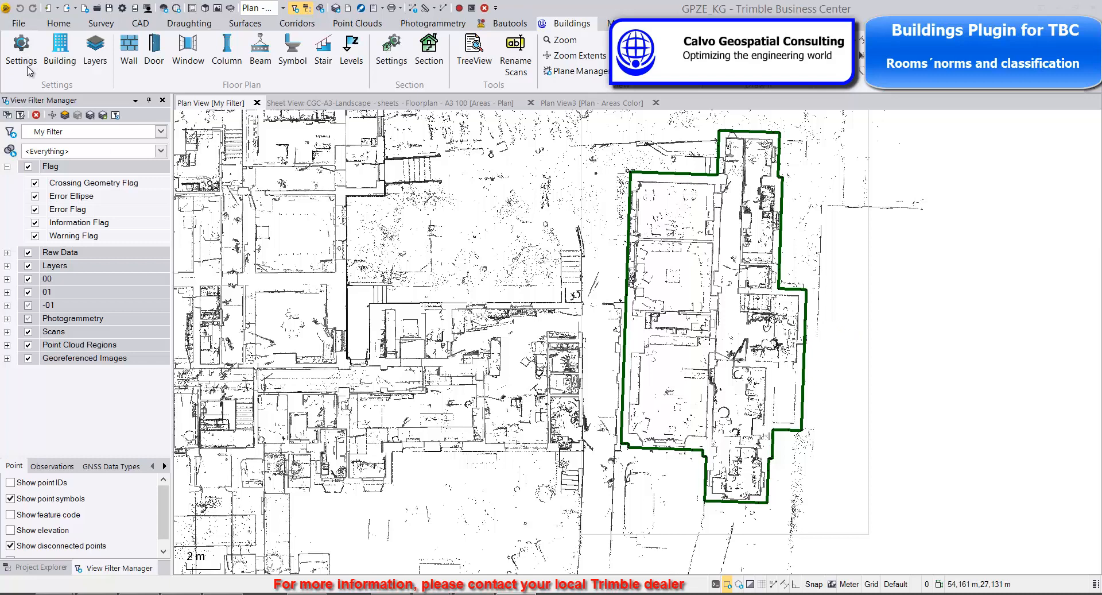
Set the building settings' room norm to DIN 277-2_EN and store the settings
click(26, 61)
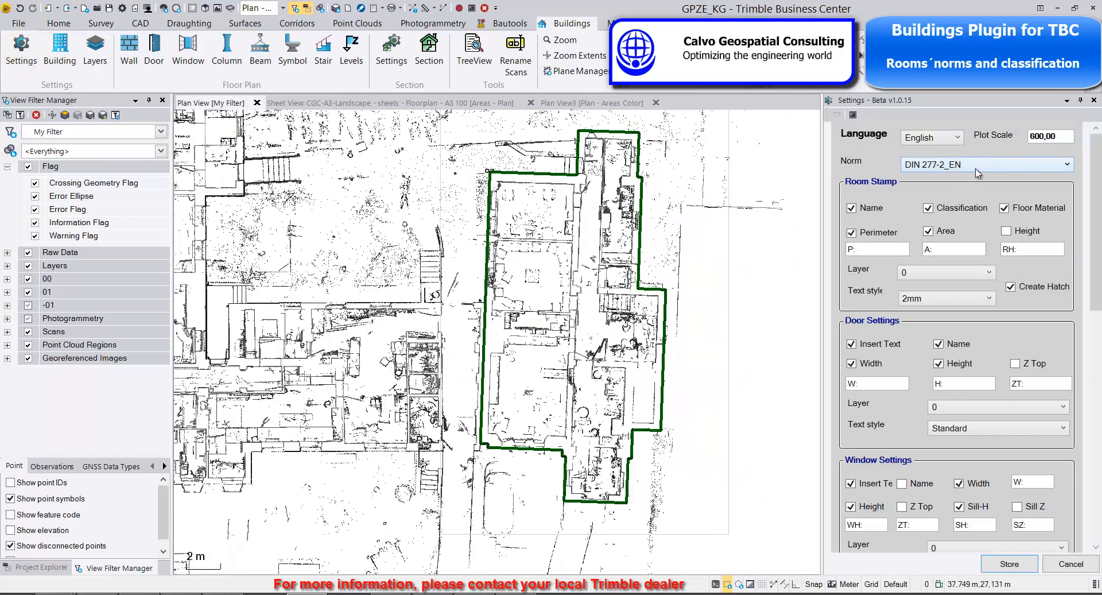
click(979, 167)
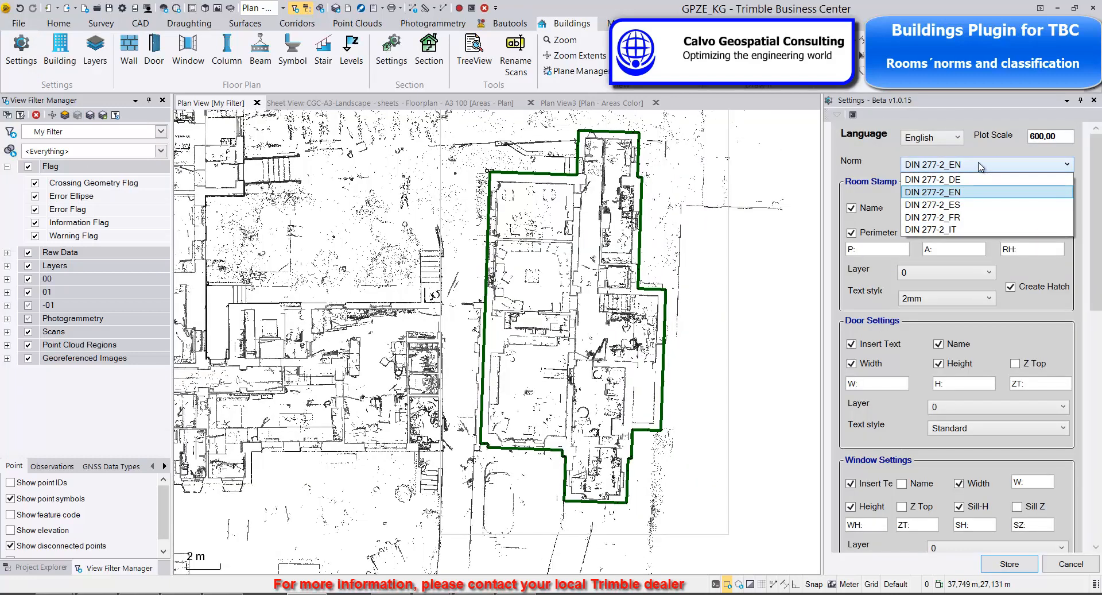
click(922, 194)
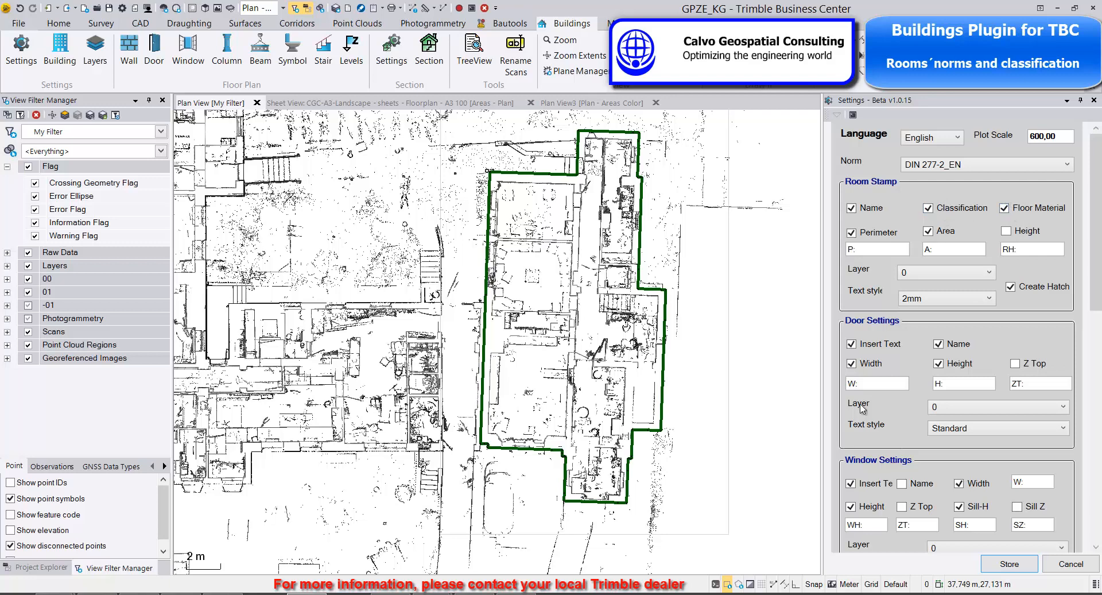
click(1007, 565)
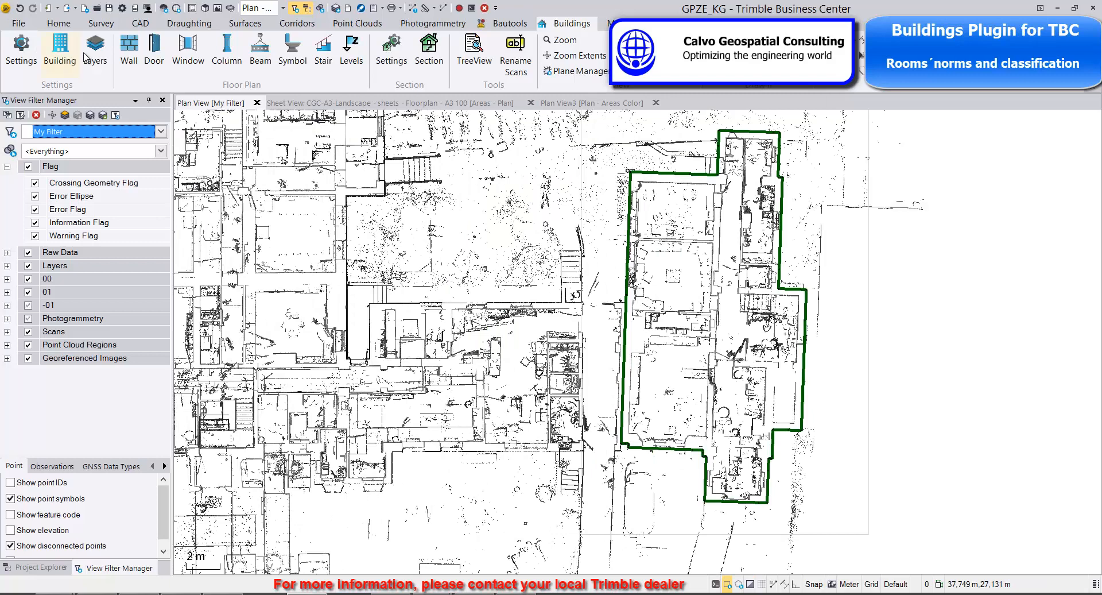
Enable Auto Layers in the floor plan layer settings, keeping 00_Symbols for symbols, and close the layer settings
click(96, 49)
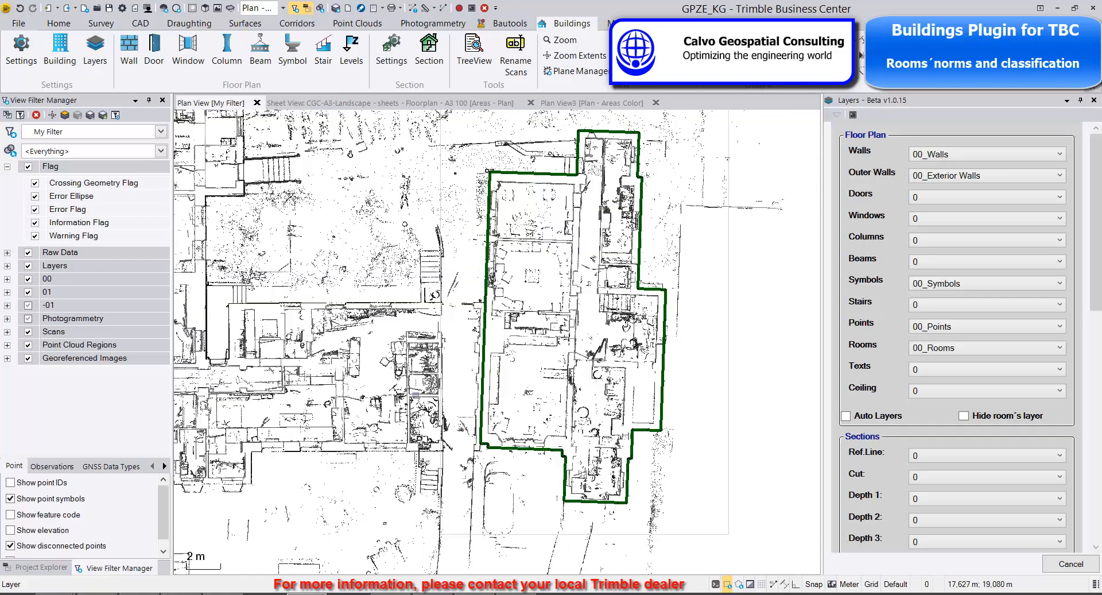
click(966, 161)
click(968, 160)
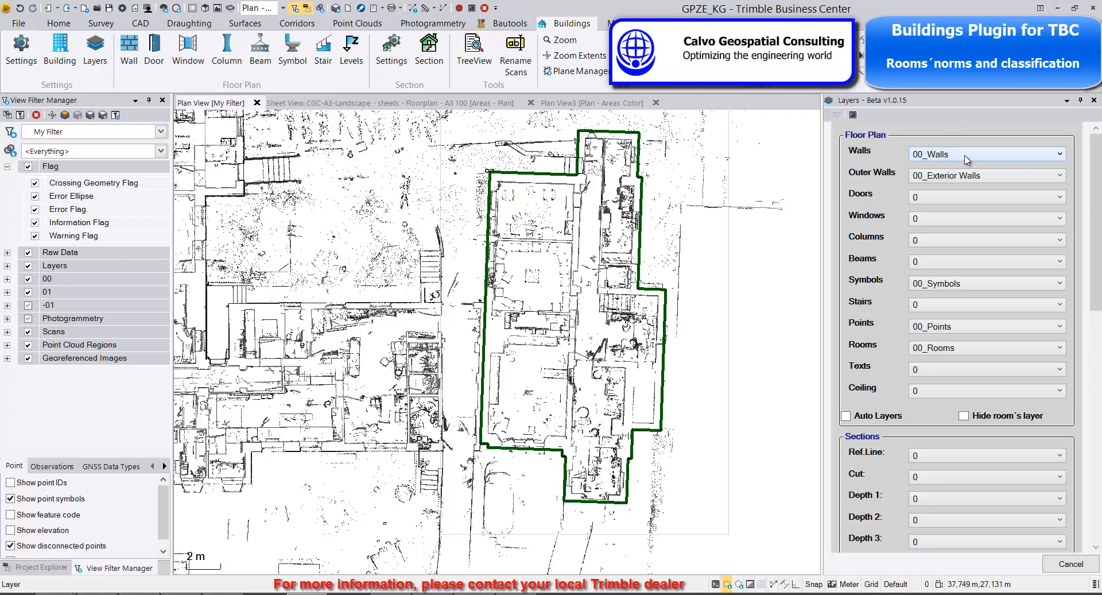
click(847, 415)
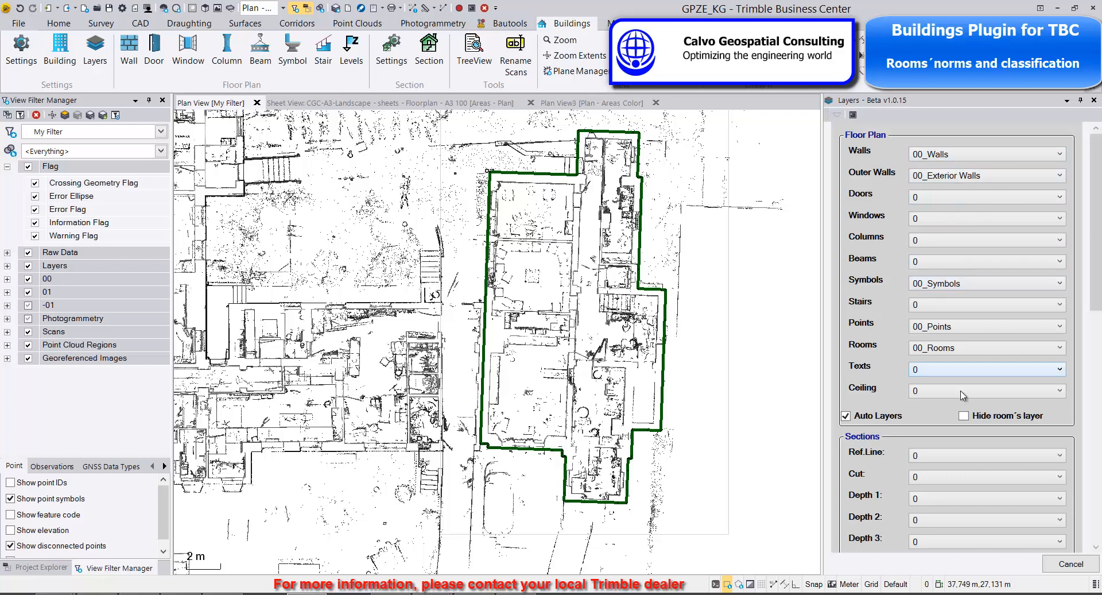
click(976, 283)
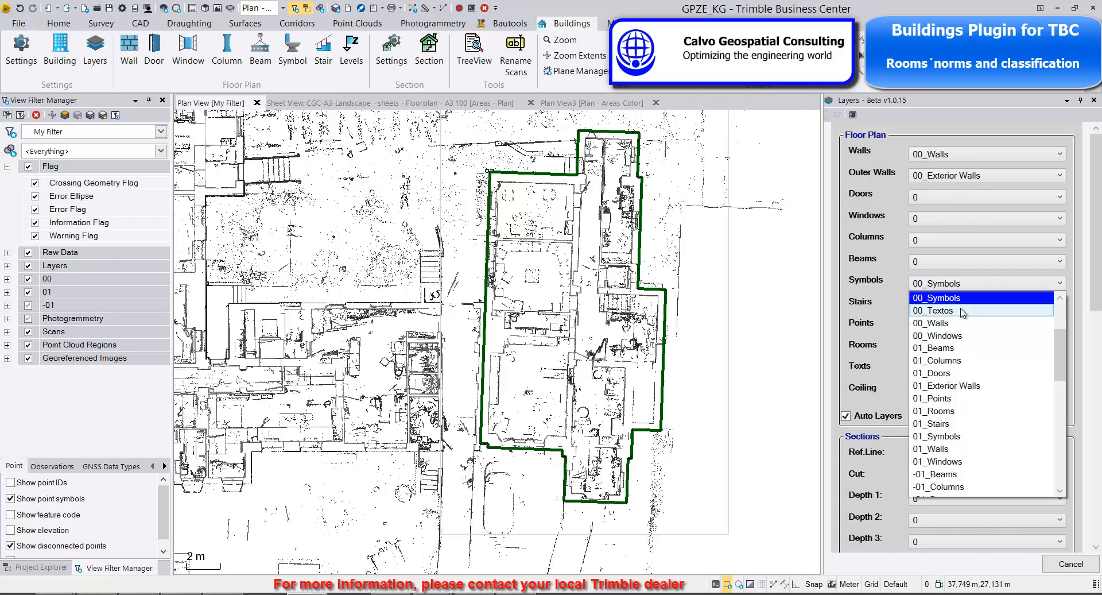
click(944, 287)
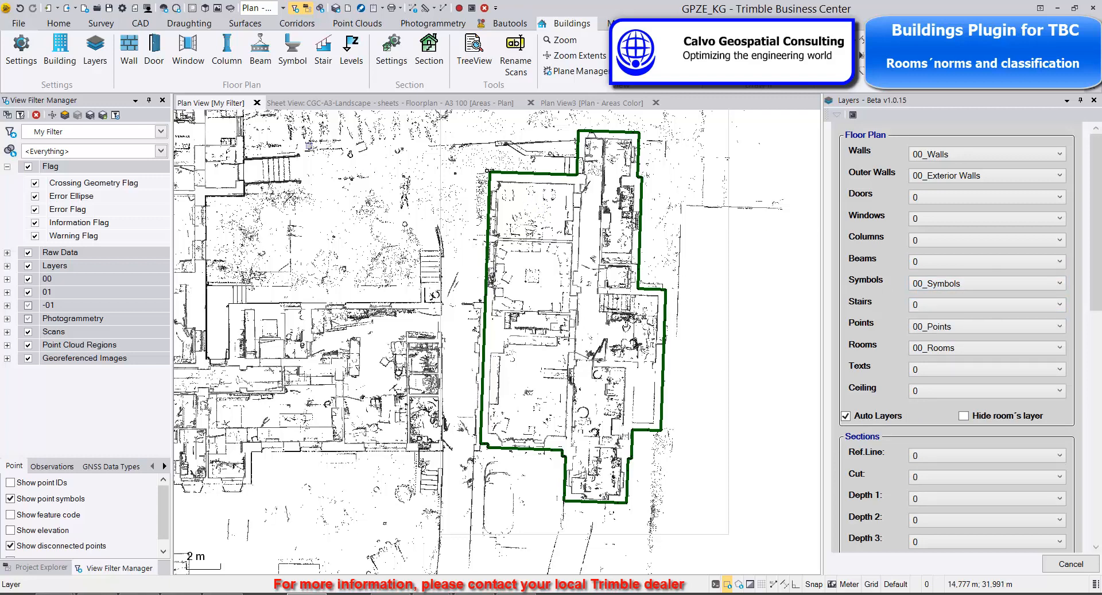
click(1070, 569)
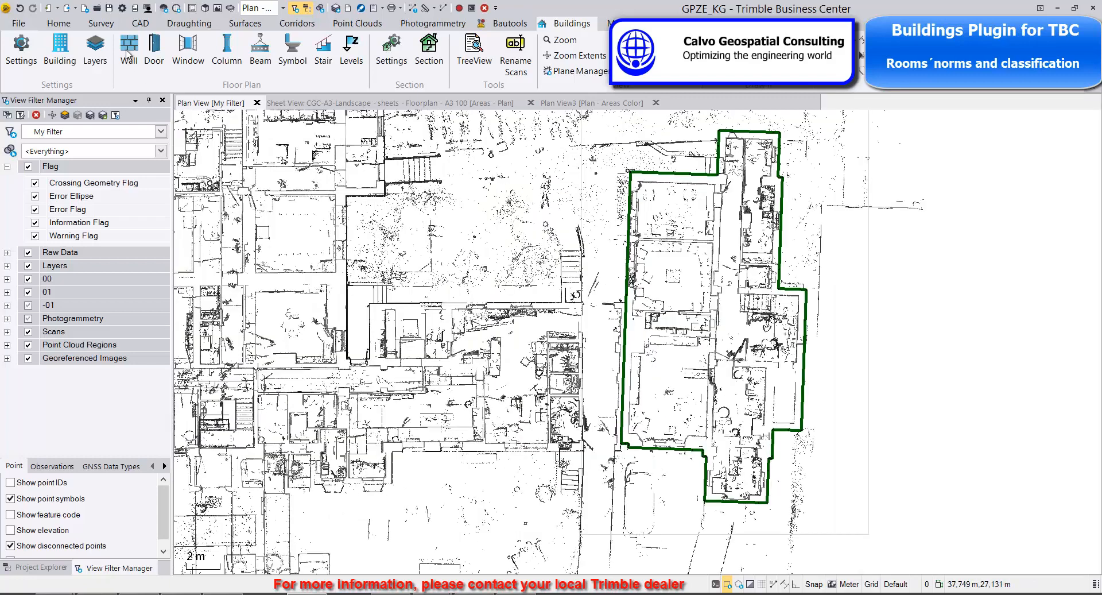
Start the Wall command and examine the room classifications and floor materials it offers
click(129, 52)
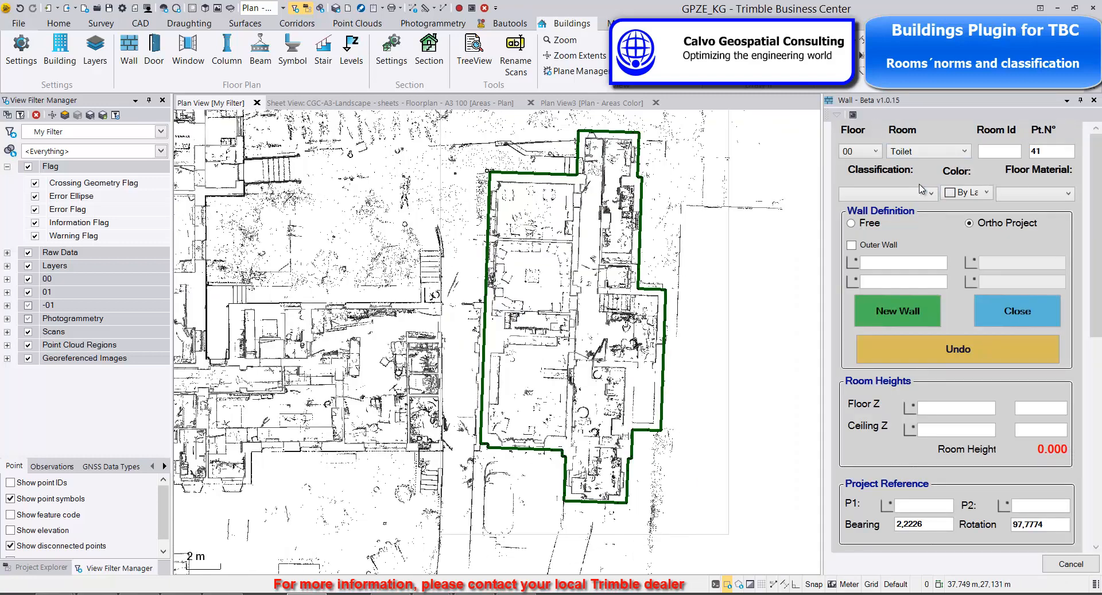
click(931, 194)
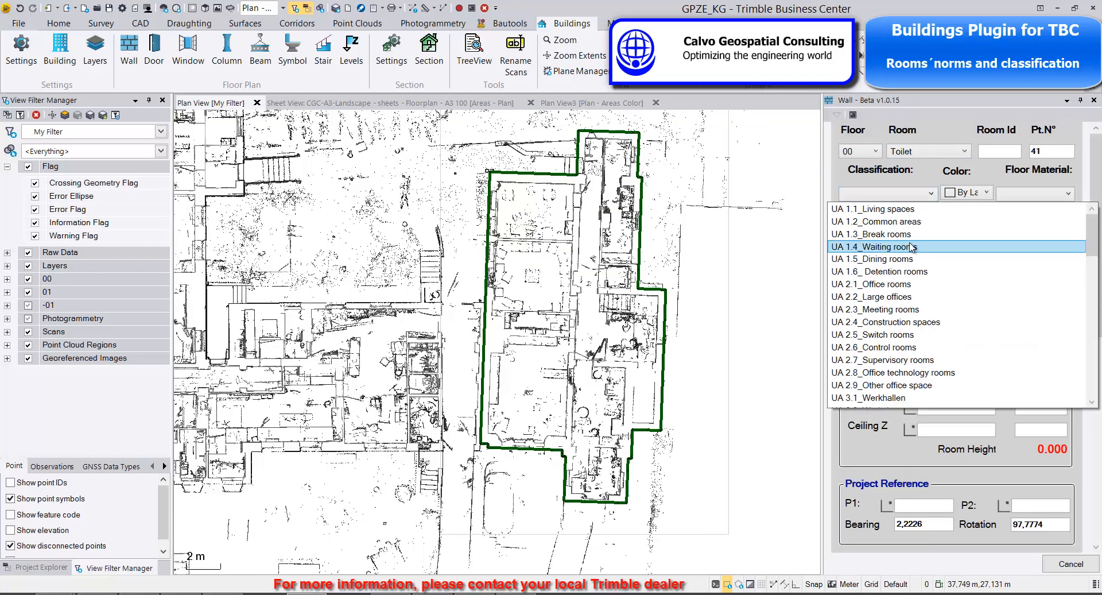
scroll(921, 251, down, 9)
scroll(920, 250, down, 2)
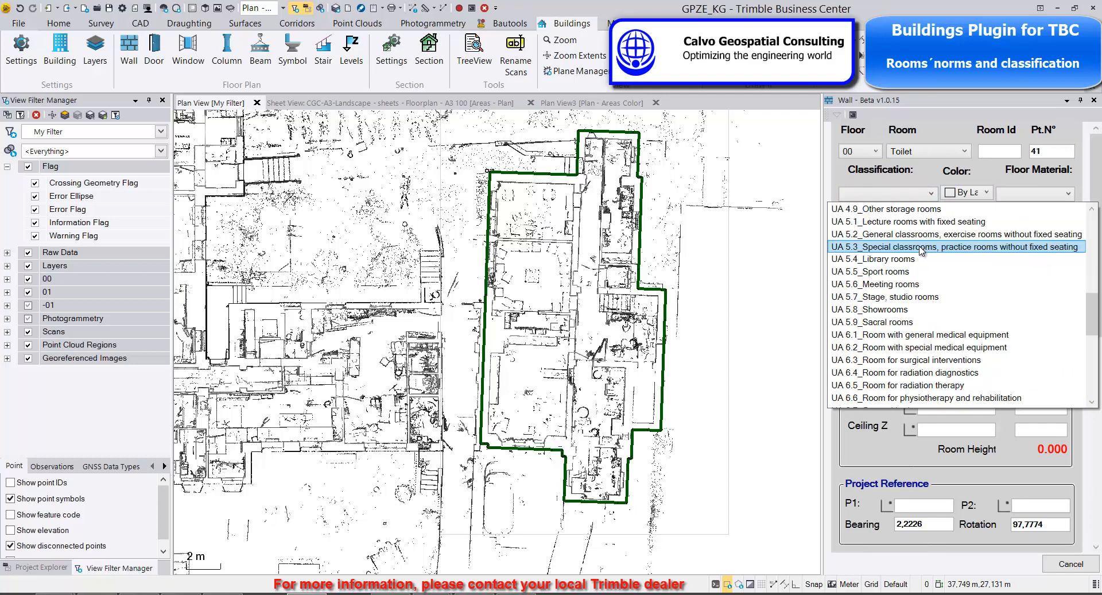
scroll(920, 251, up, 2)
scroll(922, 251, up, 9)
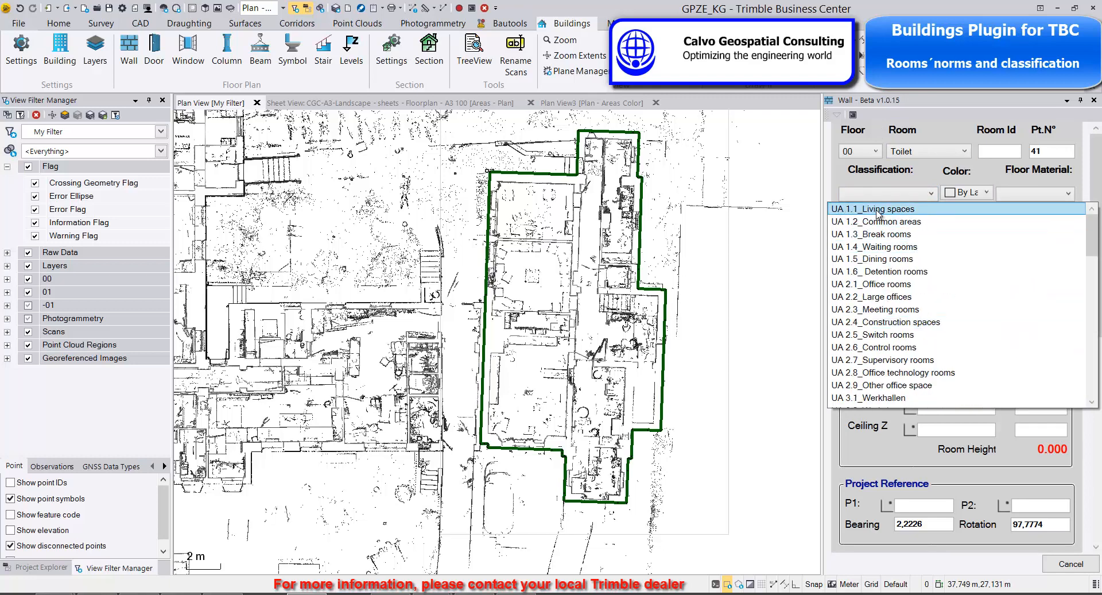
scroll(887, 285, down, 10)
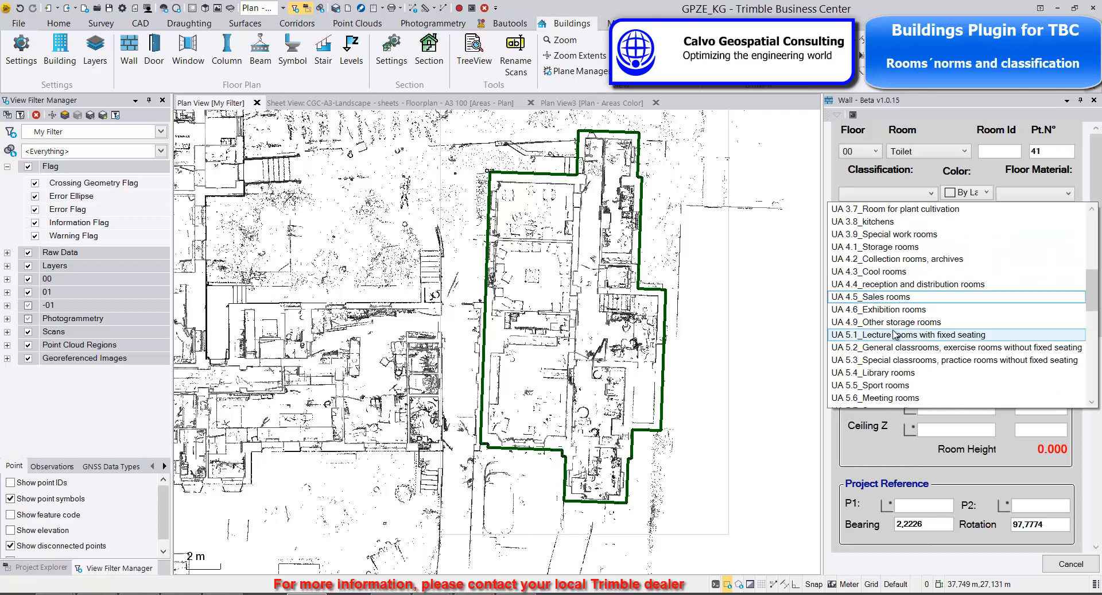
scroll(896, 333, down, 7)
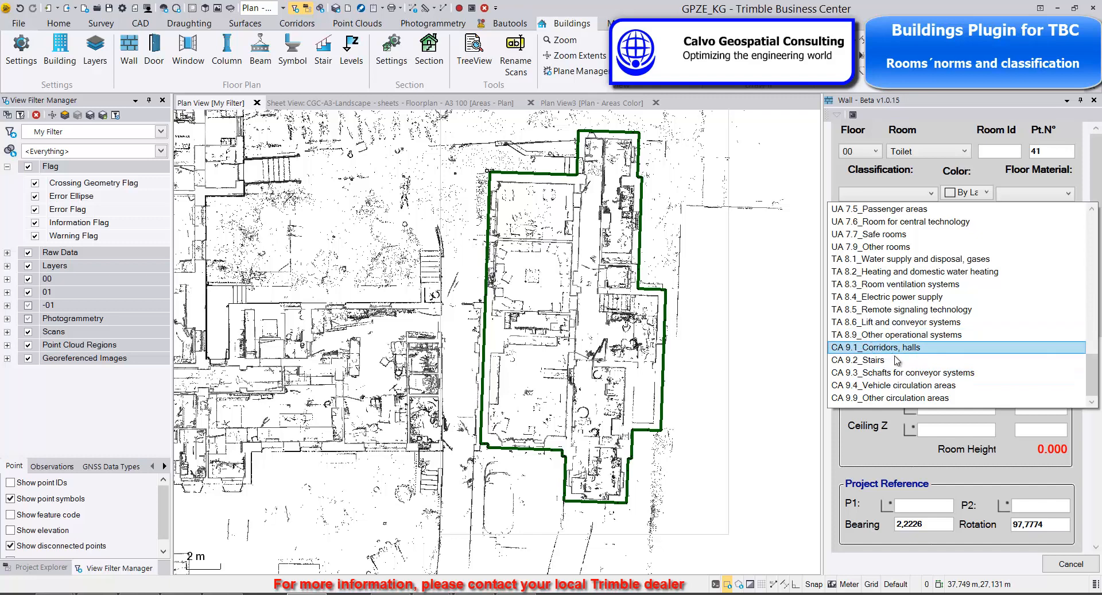
scroll(897, 360, up, 10)
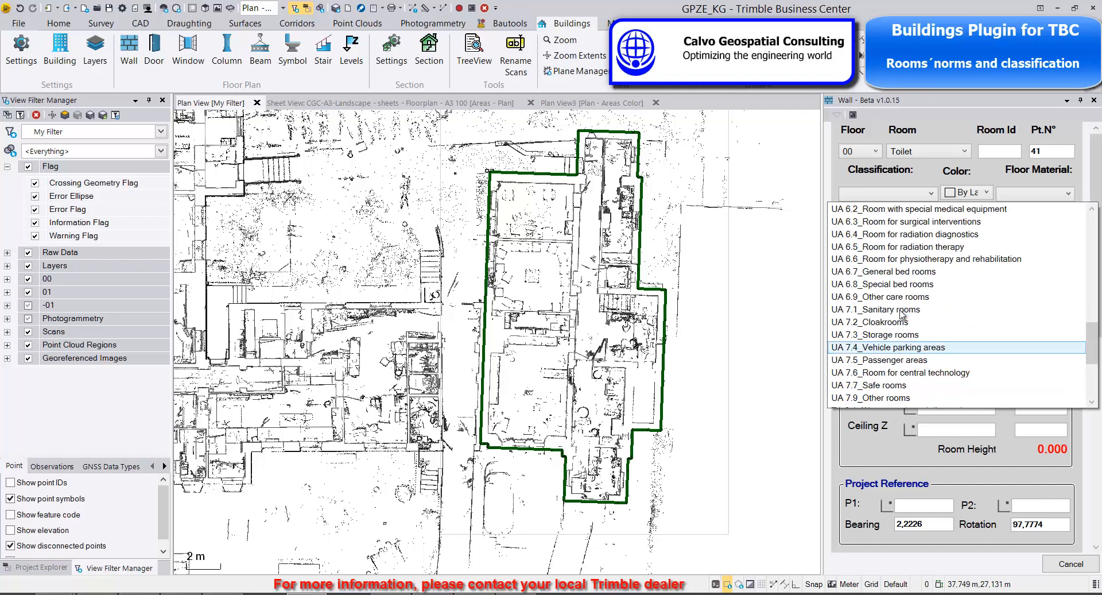
click(899, 181)
click(1058, 196)
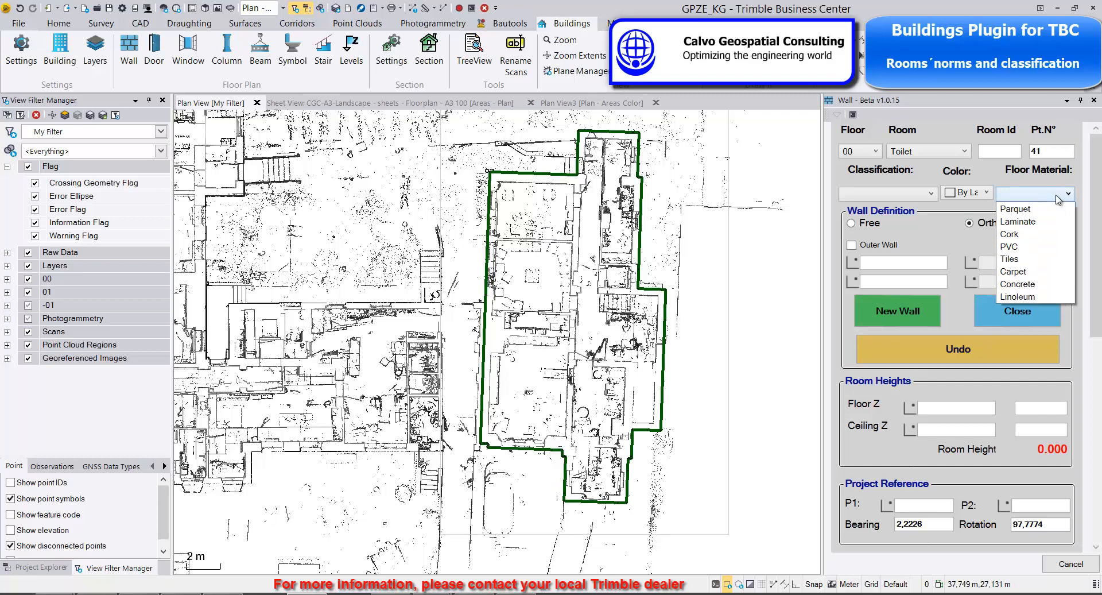
click(926, 197)
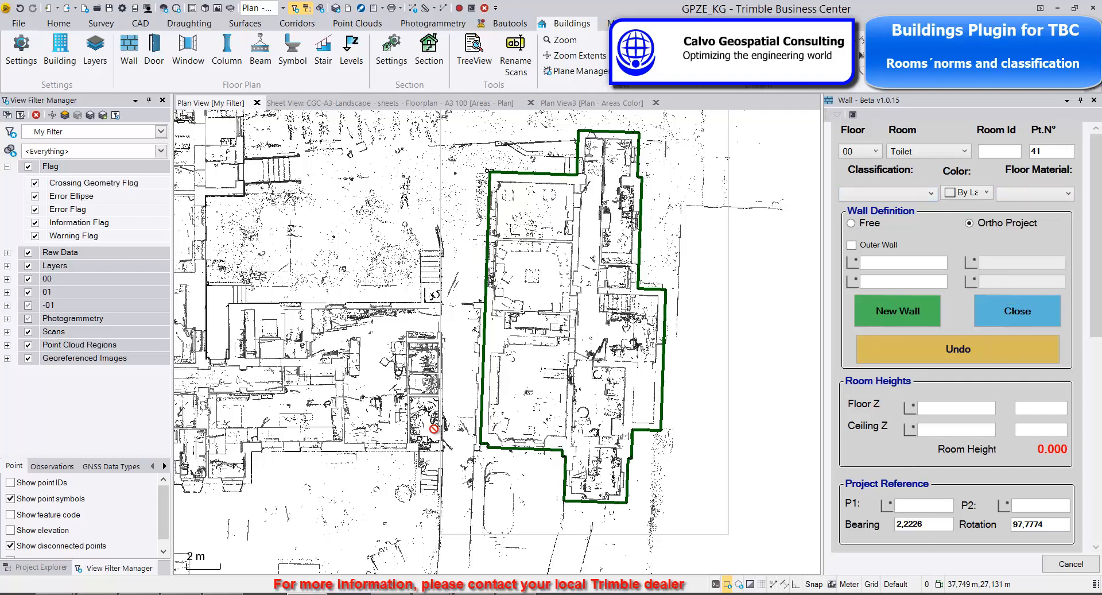
Define the new room as Corridor with classification CA 9.1_Corridors, halls and PVC floor material
scroll(601, 361, up, 4)
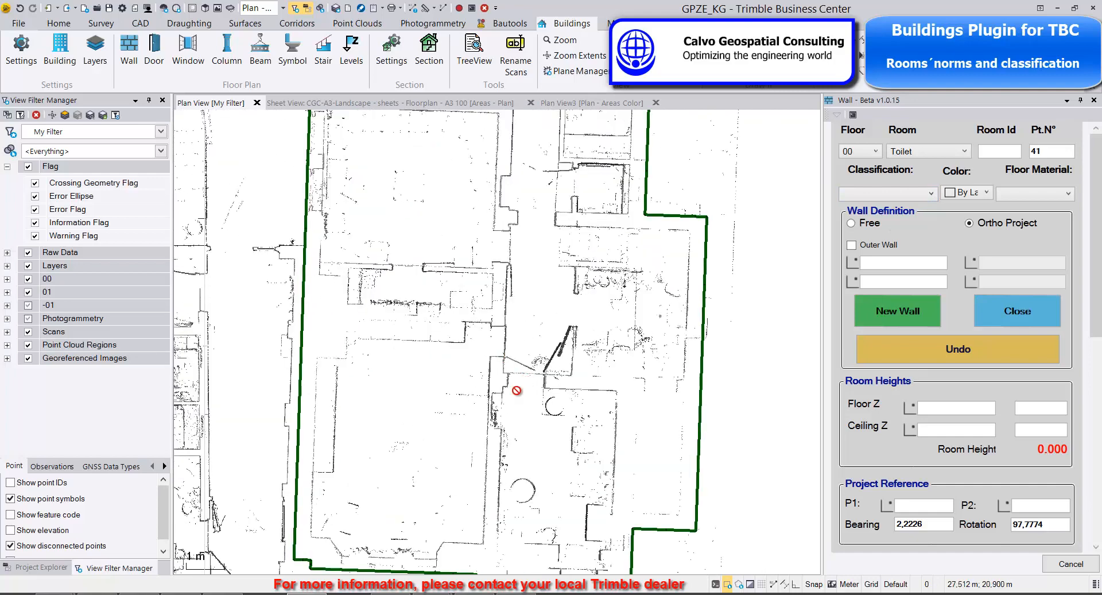
middle_drag(517, 390, 460, 411)
scroll(519, 340, up, 1)
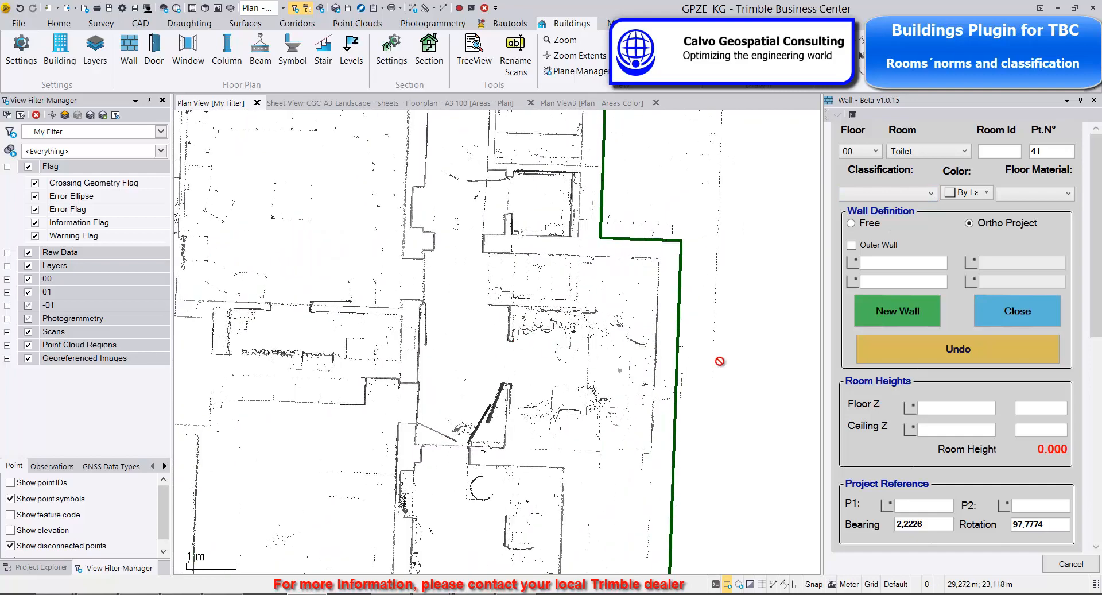
click(960, 152)
scroll(936, 259, up, 14)
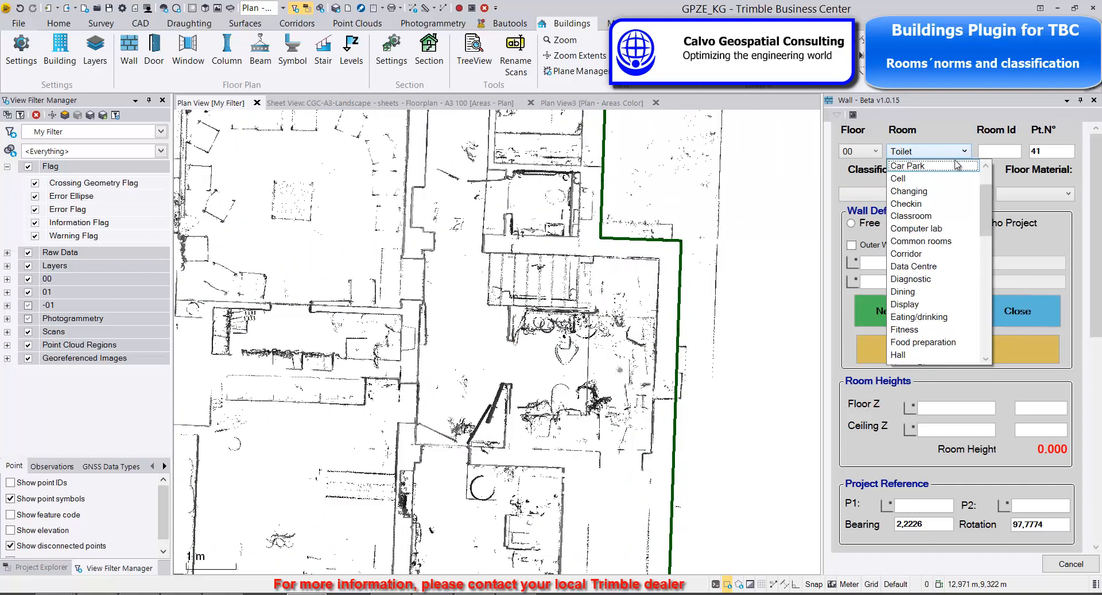
click(941, 256)
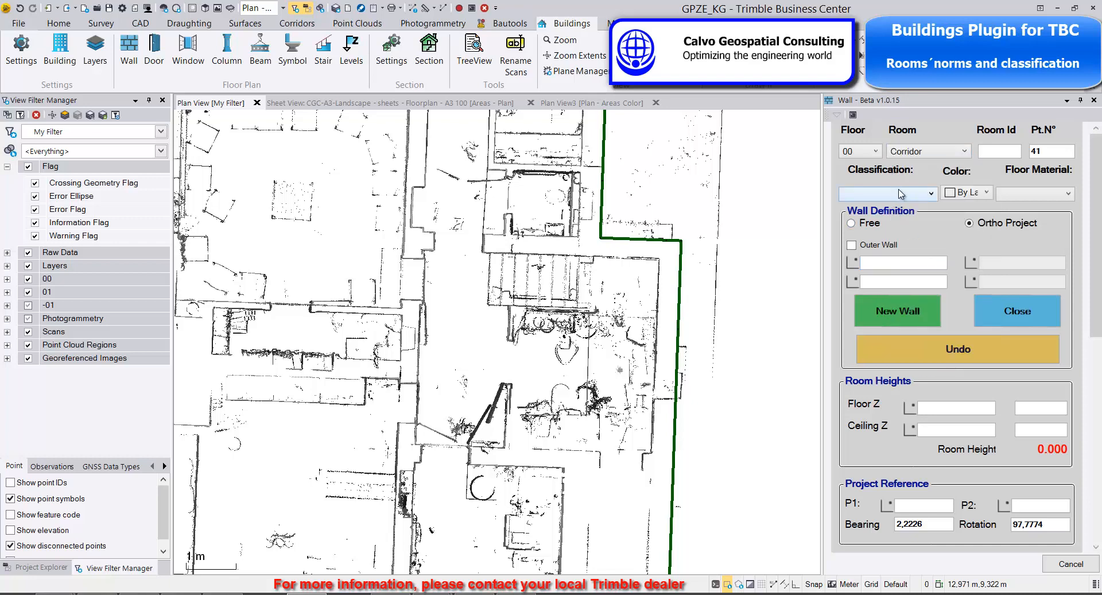
click(903, 194)
scroll(936, 287, down, 10)
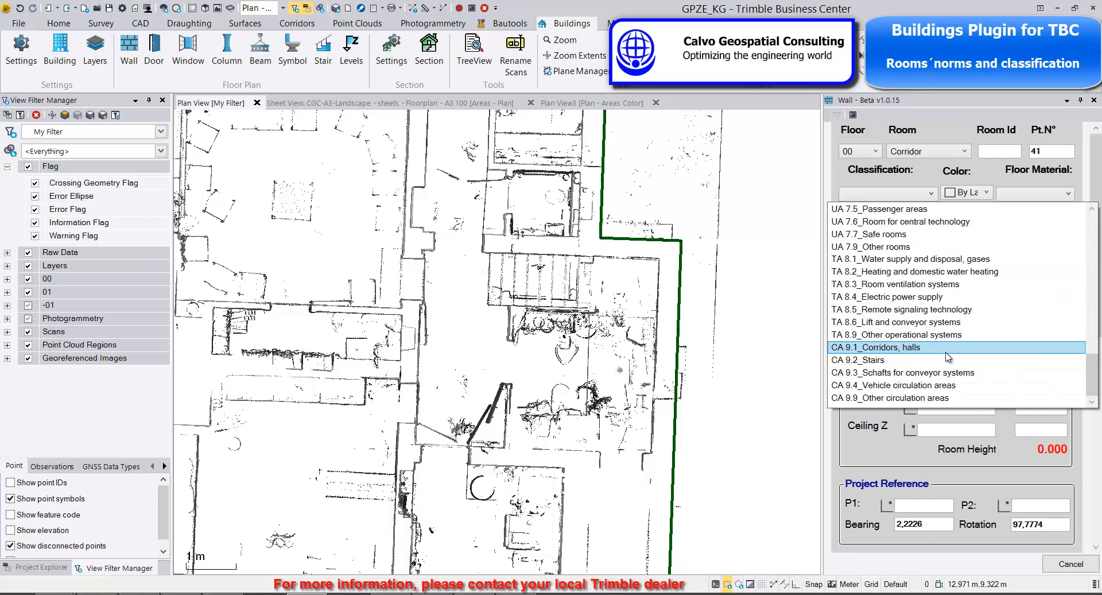
click(946, 351)
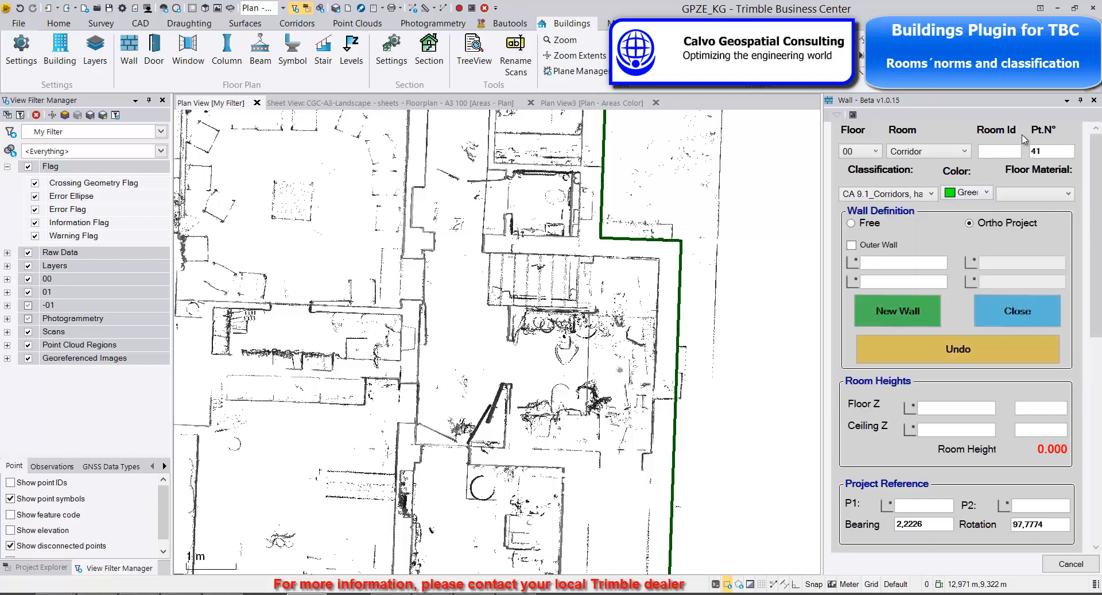
click(1069, 194)
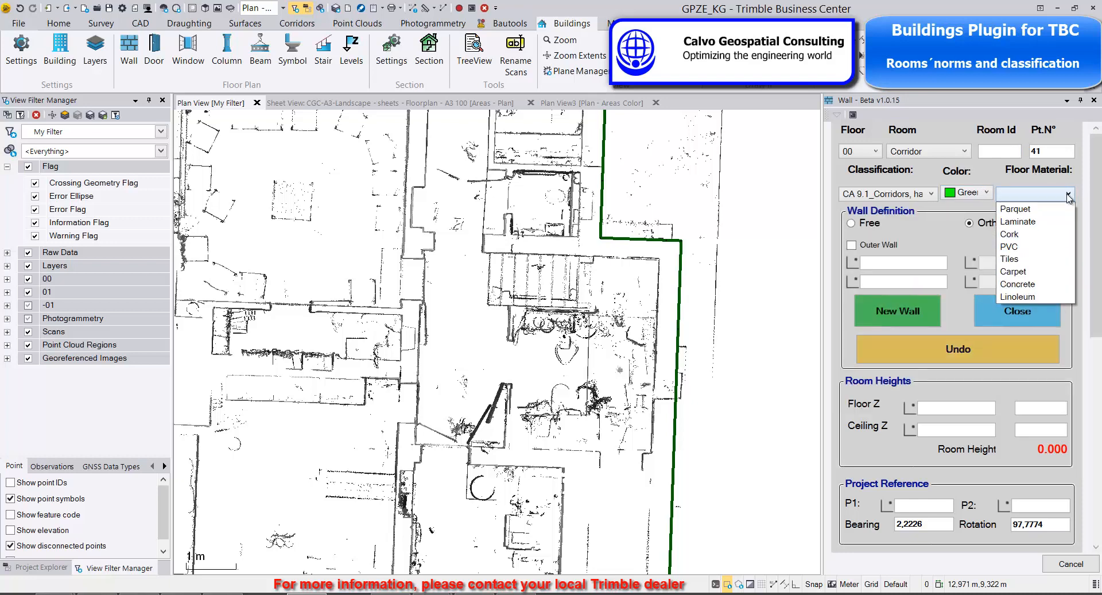
click(1063, 251)
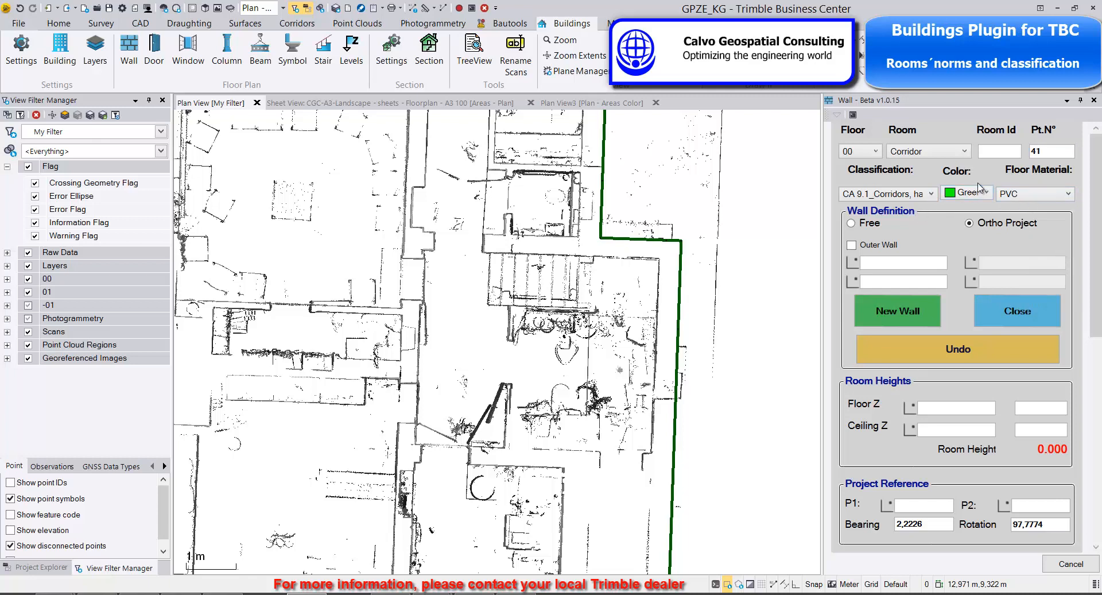
Trace the corridor's four walls over the scan in Ortho Project mode and close the room at about 6.8 m²
click(903, 262)
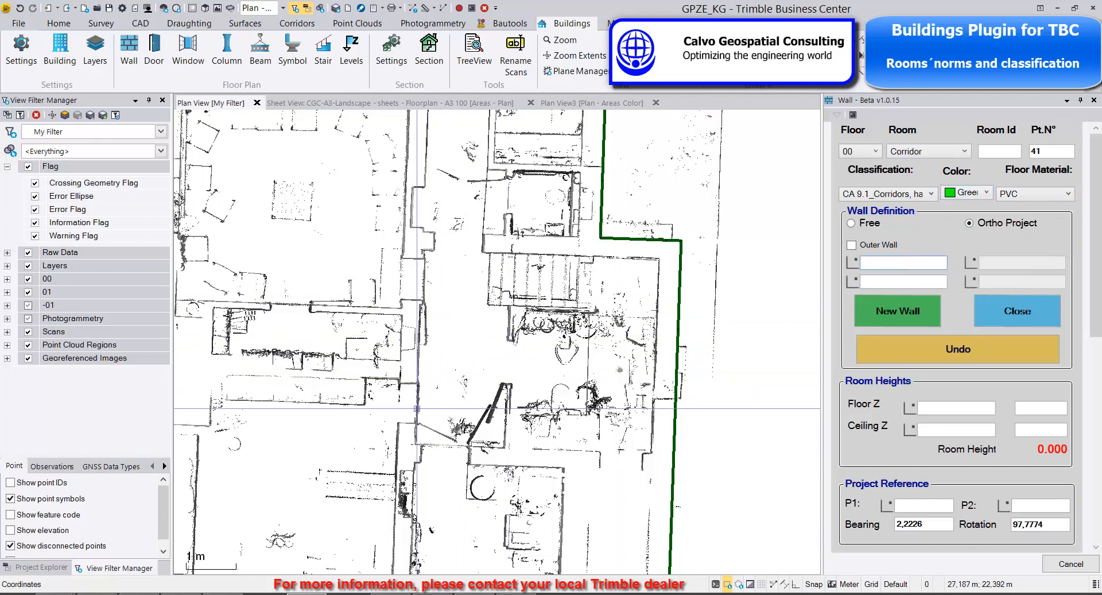
click(441, 259)
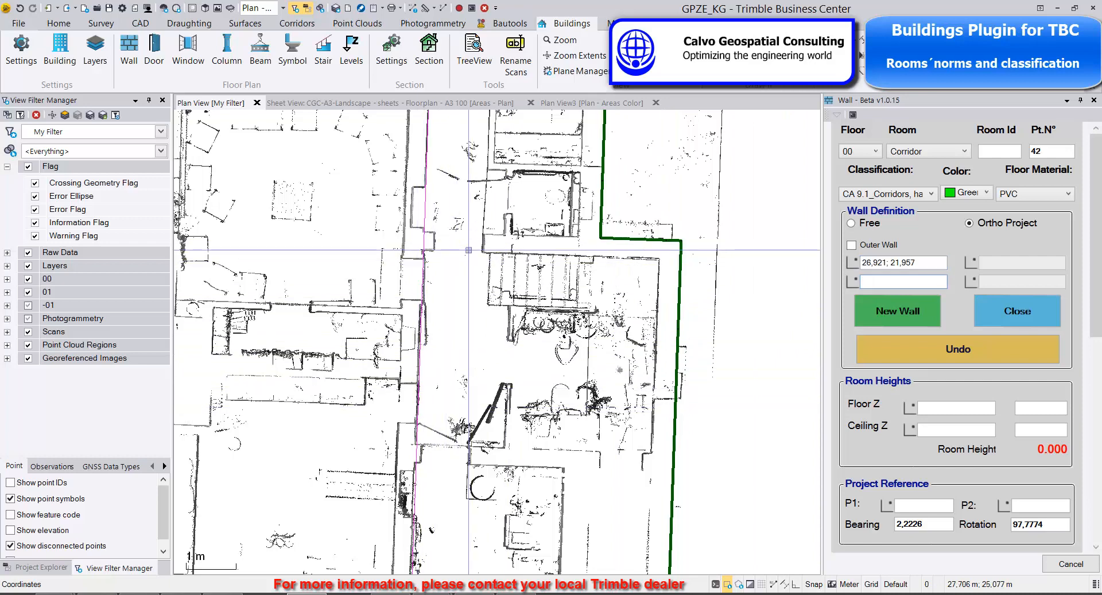
scroll(441, 260, up, 2)
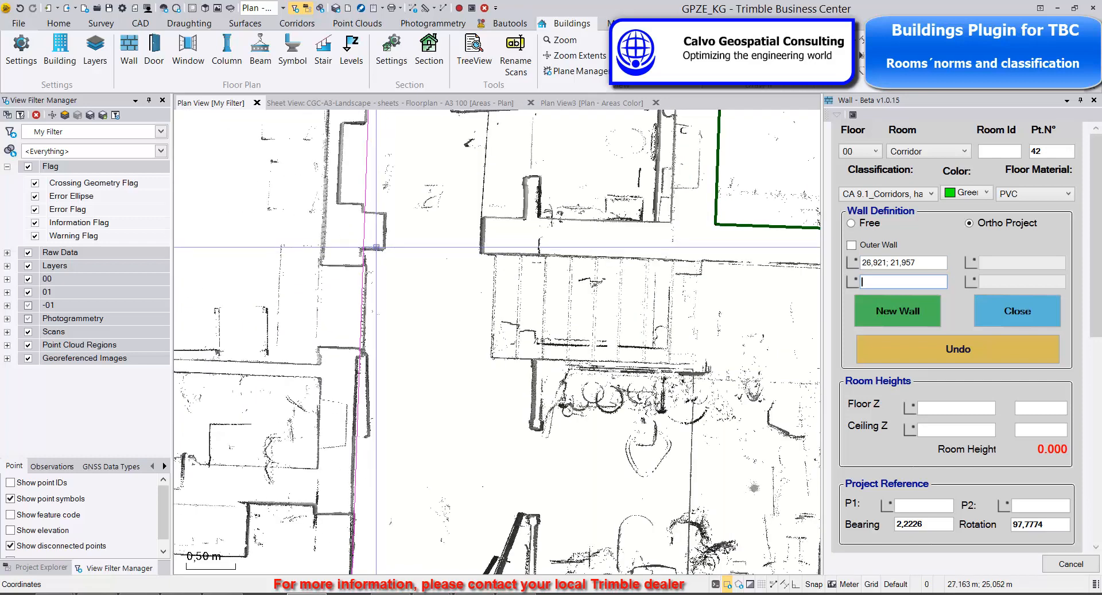
click(376, 248)
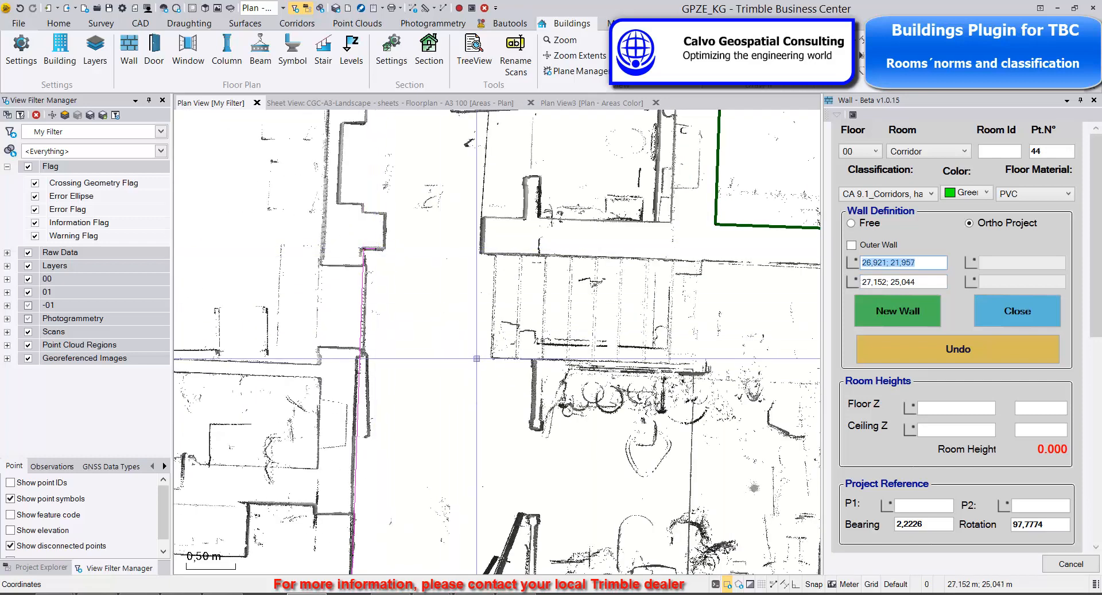
click(534, 396)
scroll(534, 396, down, 2)
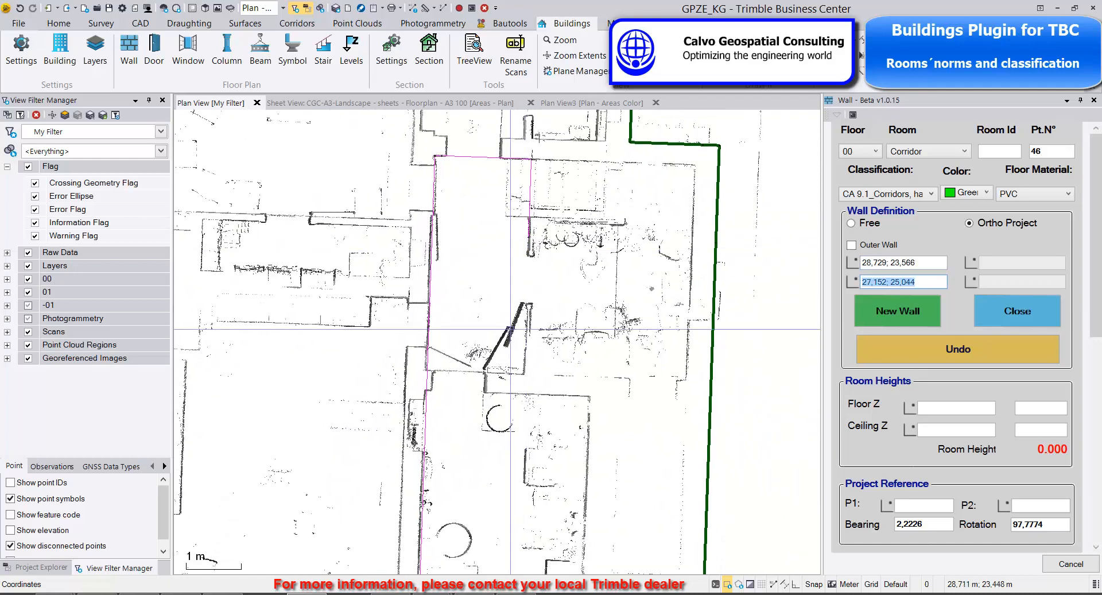
click(524, 372)
click(928, 313)
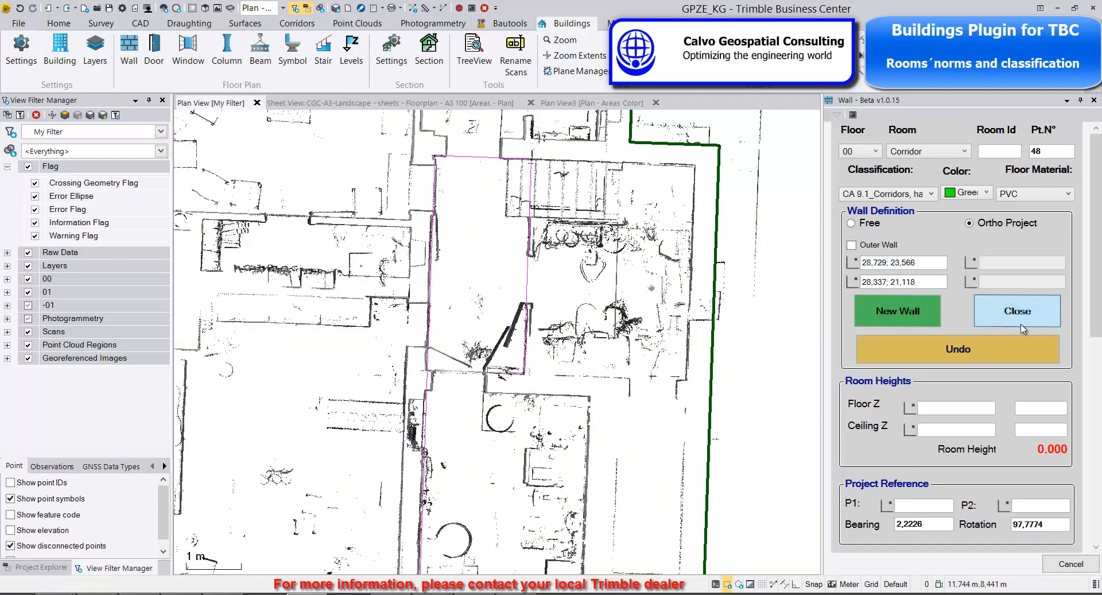
scroll(465, 237, up, 2)
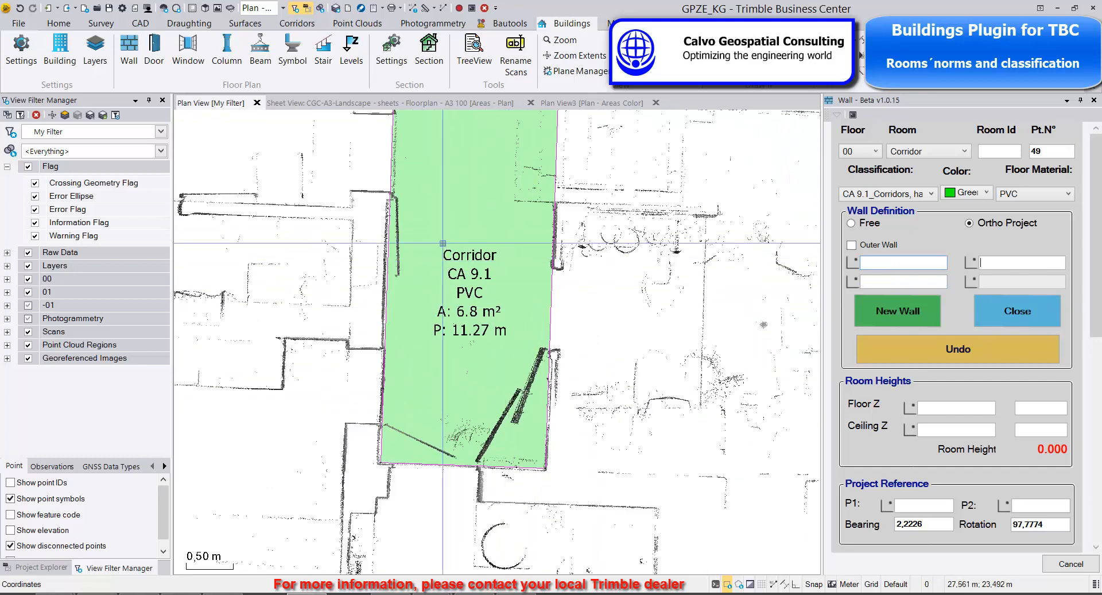
scroll(465, 258, down, 1)
middle_drag(471, 306, 461, 388)
scroll(446, 381, up, 1)
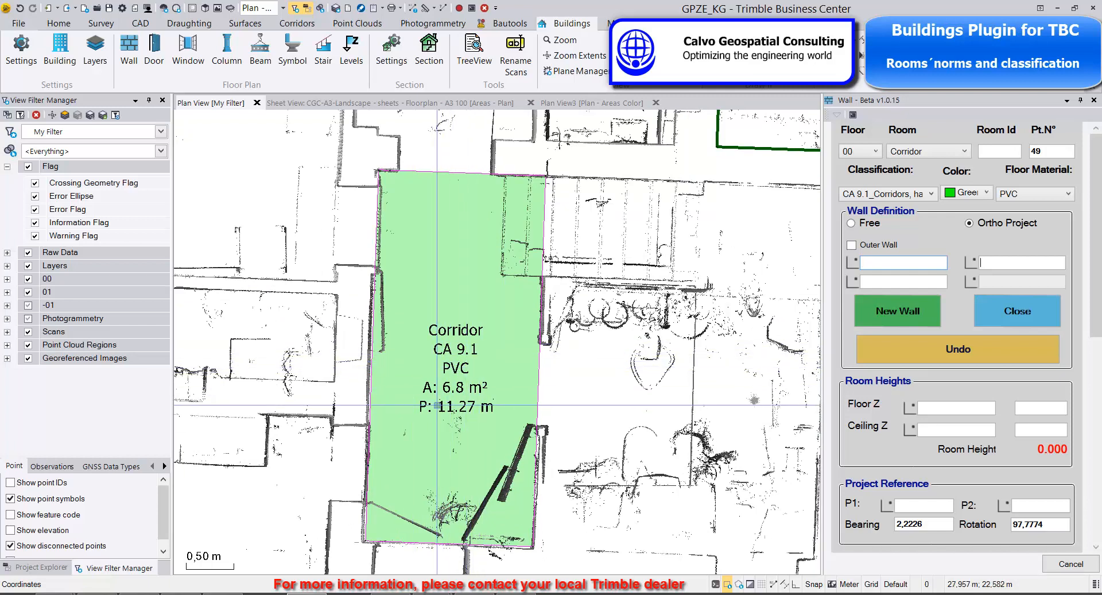
Leave the Wall command and select the corridor's room outline on layer 00_Rooms
scroll(486, 397, up, 3)
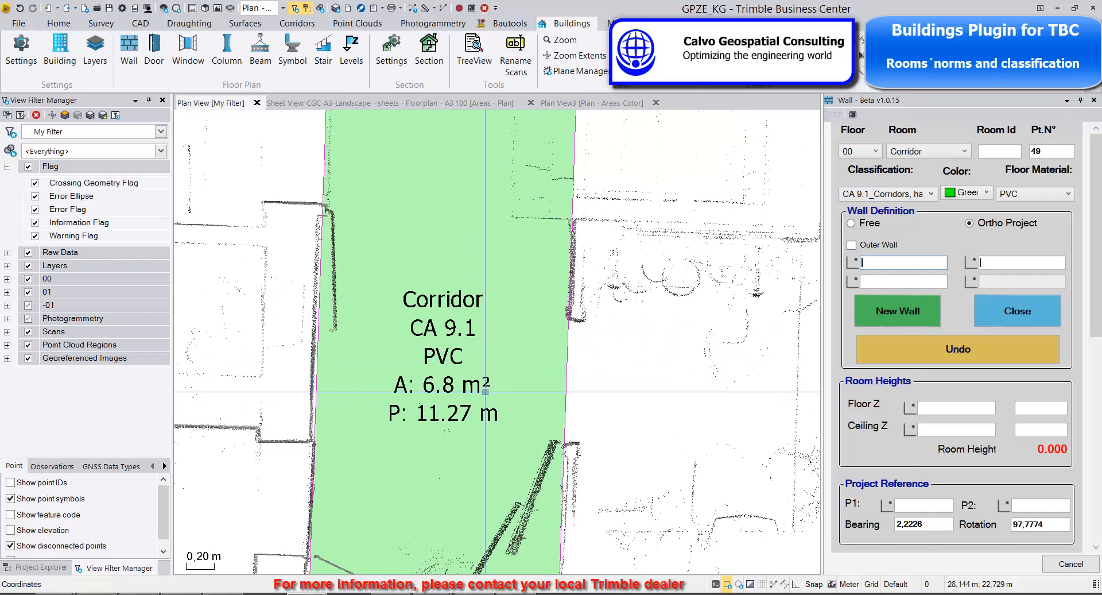
scroll(483, 392, down, 5)
middle_drag(464, 426, 466, 475)
scroll(517, 285, up, 3)
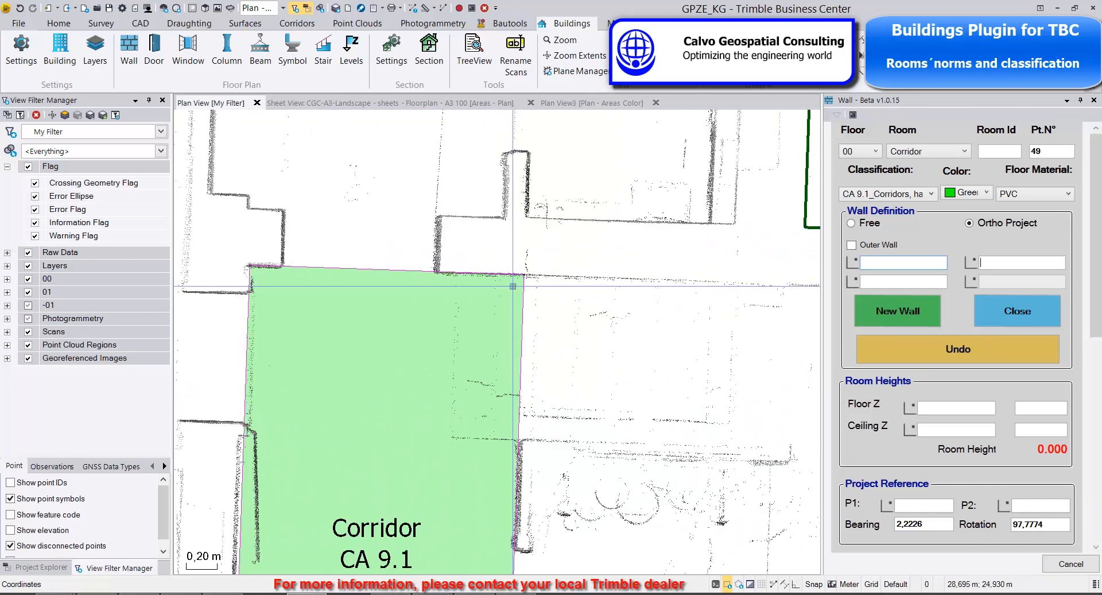
key(Escape)
middle_drag(529, 289, 670, 289)
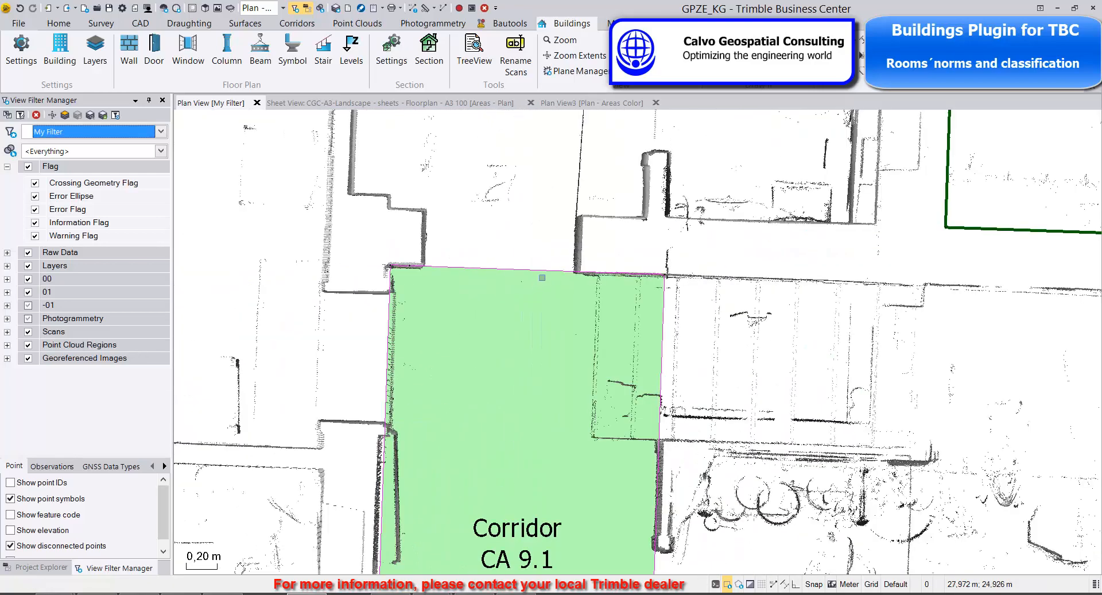
click(666, 291)
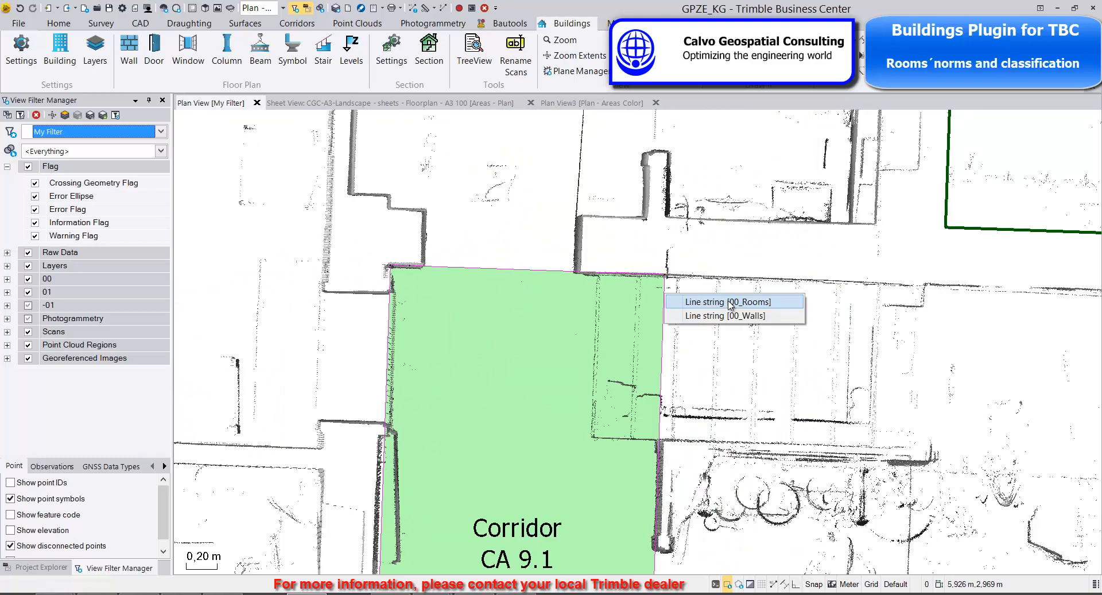
click(730, 303)
scroll(368, 241, down, 2)
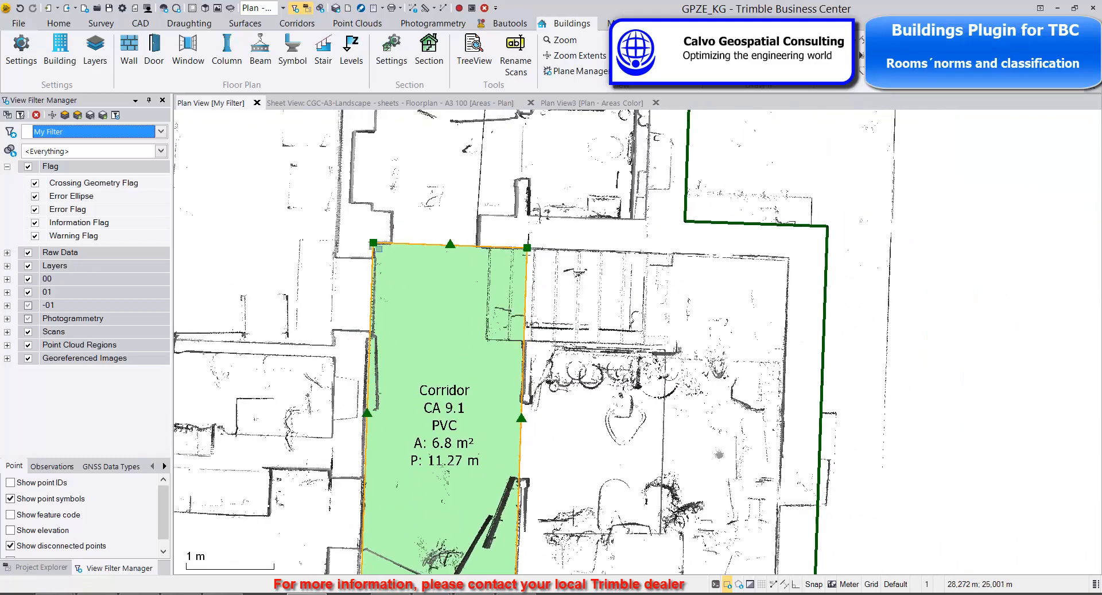
scroll(378, 248, up, 4)
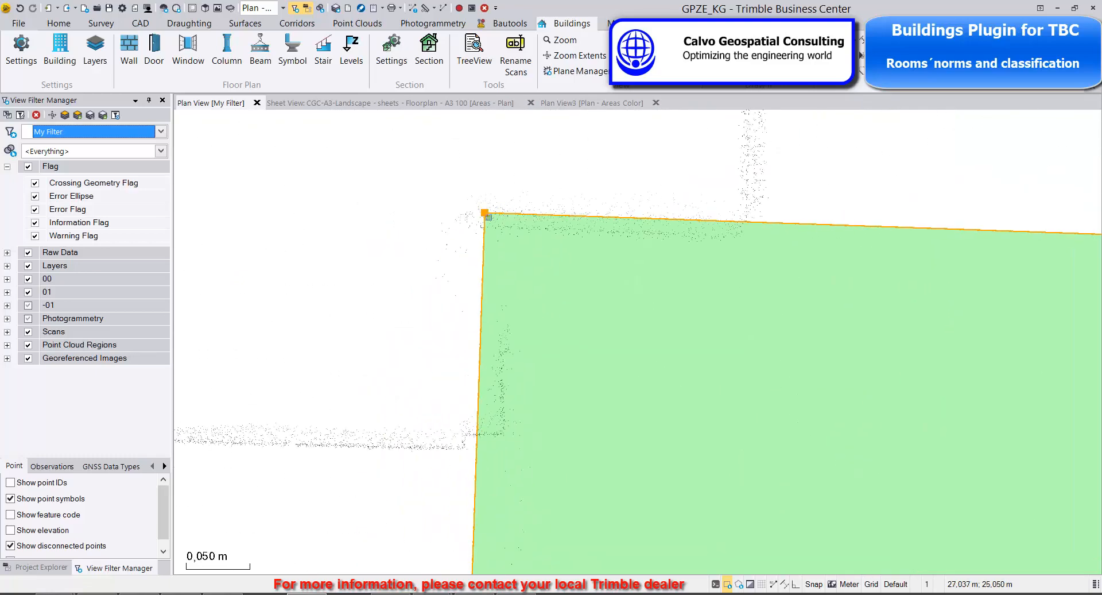
scroll(489, 217, down, 5)
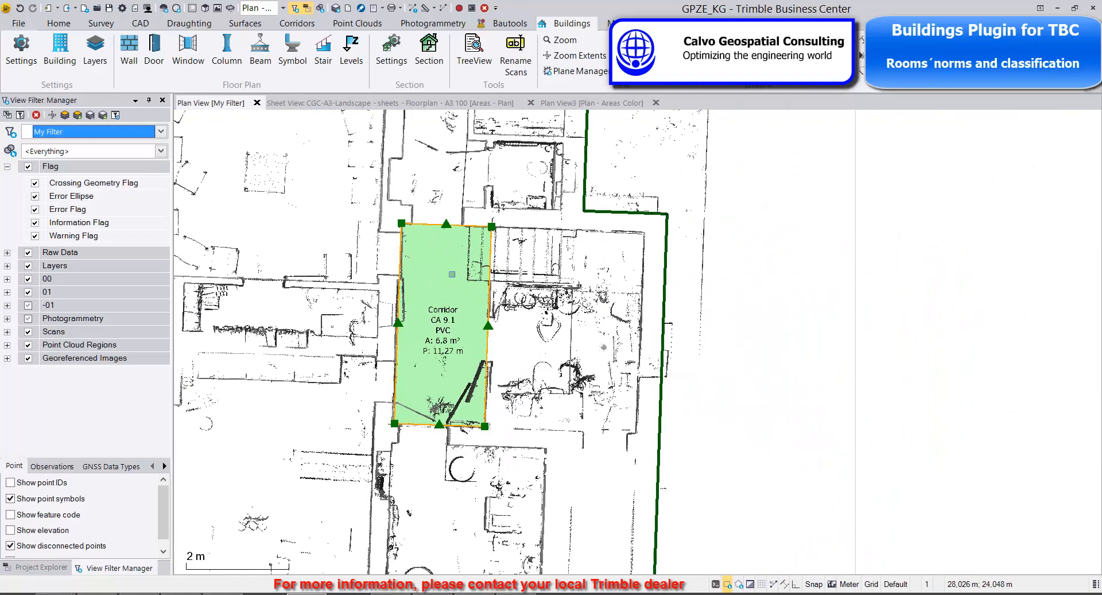
scroll(438, 348, up, 2)
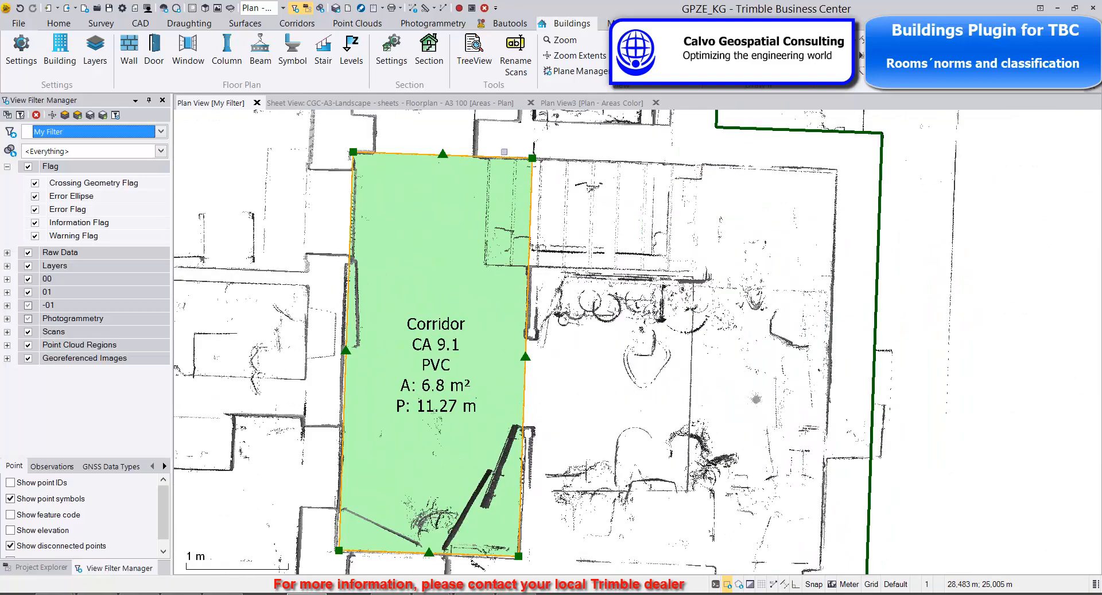
Try reshaping the corridor room by moving its upper-right corner outward twice, and undo both moves
drag(532, 157, 919, 144)
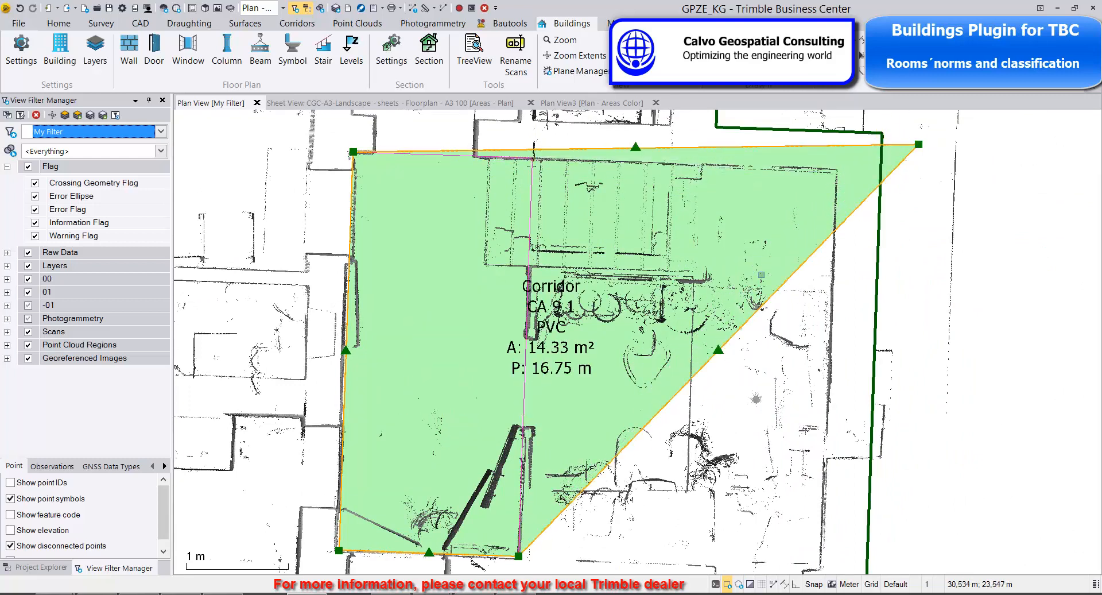
drag(919, 144, 978, 362)
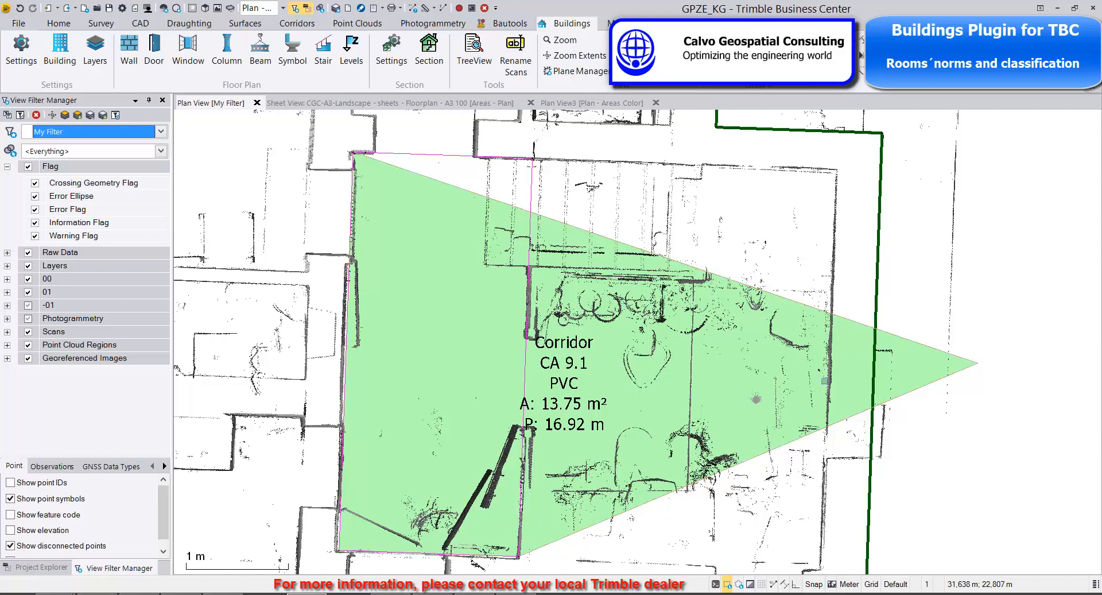
key(ctrl+z)
key(ctrl+z)
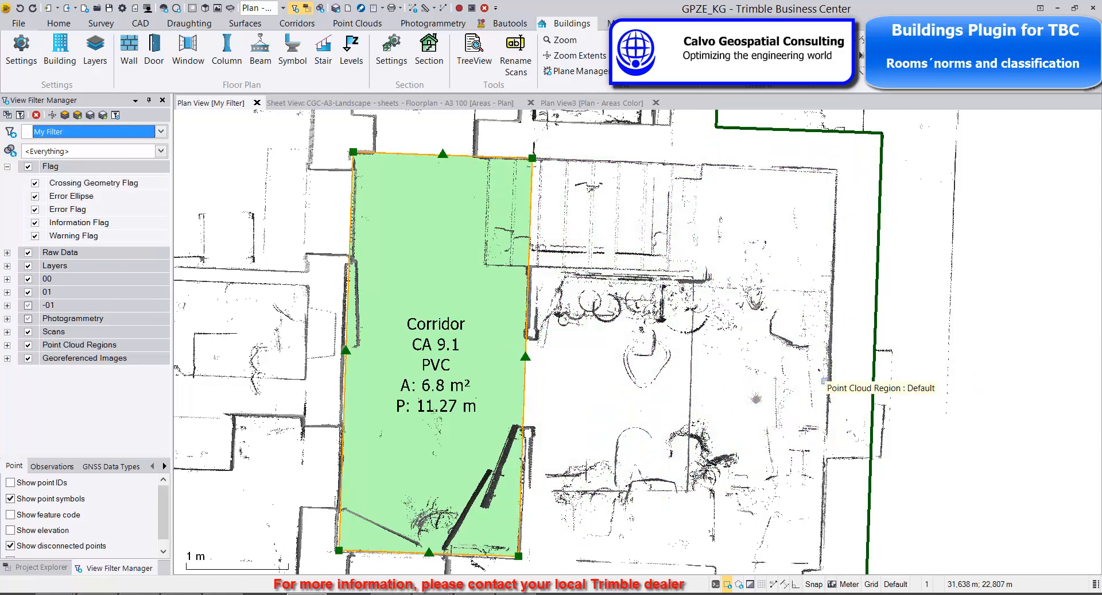
Restart the Wall command and define another Corridor room with classification CA 9.1_Corridors, halls and PVC floor material
scroll(494, 468, down, 5)
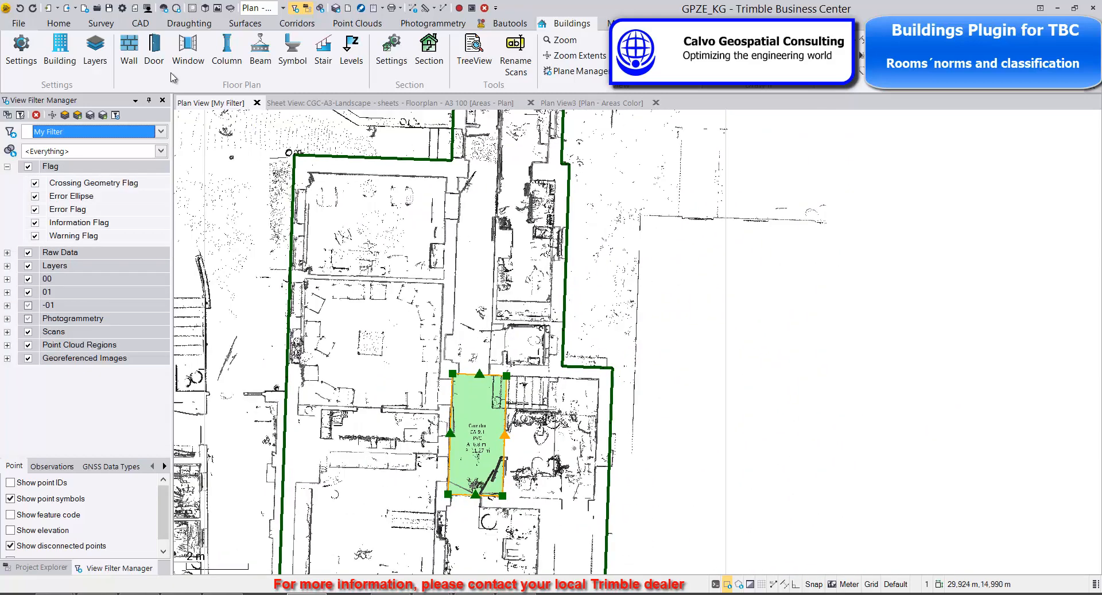
click(129, 50)
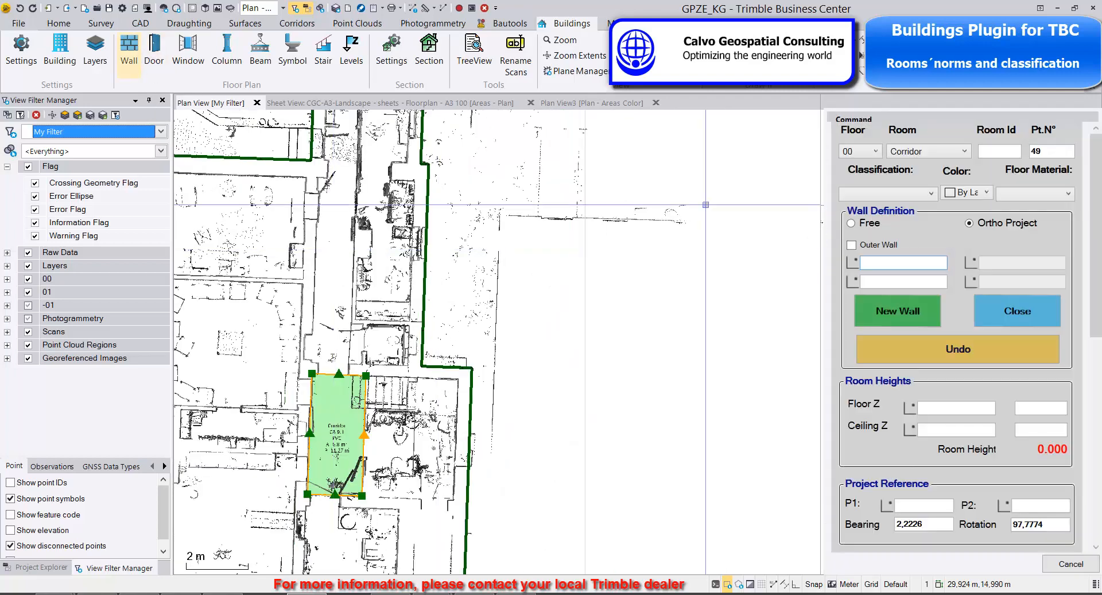
click(931, 195)
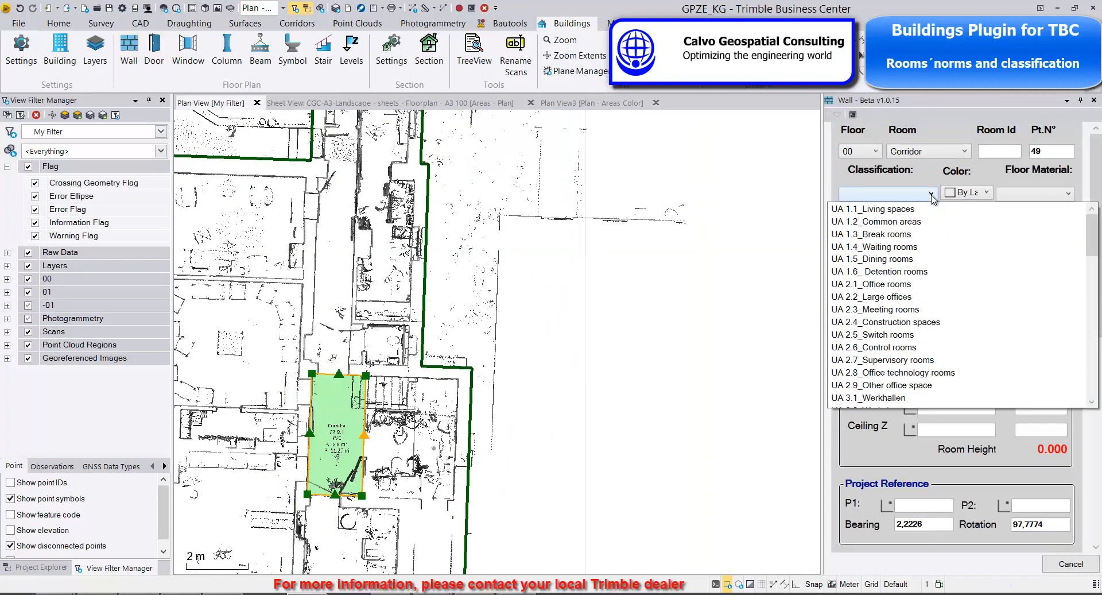
click(931, 195)
scroll(310, 356, up, 5)
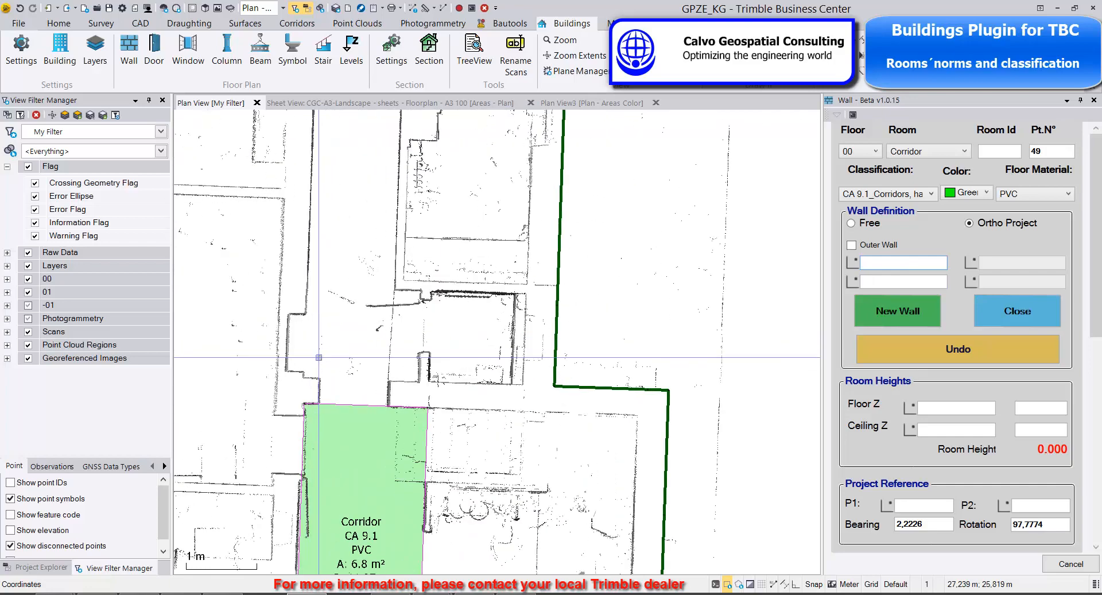
Trace the second corridor's stepped left-hand walls northward over the scan in Ortho Project mode, up to its upper end wall
click(304, 309)
scroll(304, 309, down, 2)
middle_drag(307, 310, 315, 504)
scroll(322, 192, up, 4)
click(346, 298)
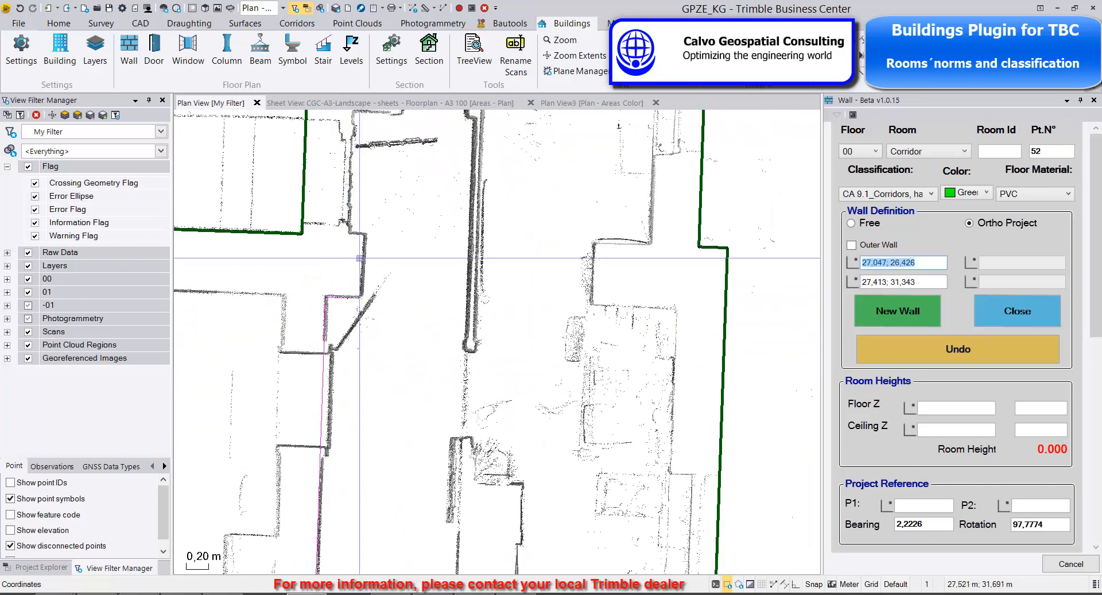
click(361, 259)
middle_drag(374, 265, 355, 353)
scroll(342, 319, up, 2)
click(335, 318)
middle_drag(367, 260, 356, 346)
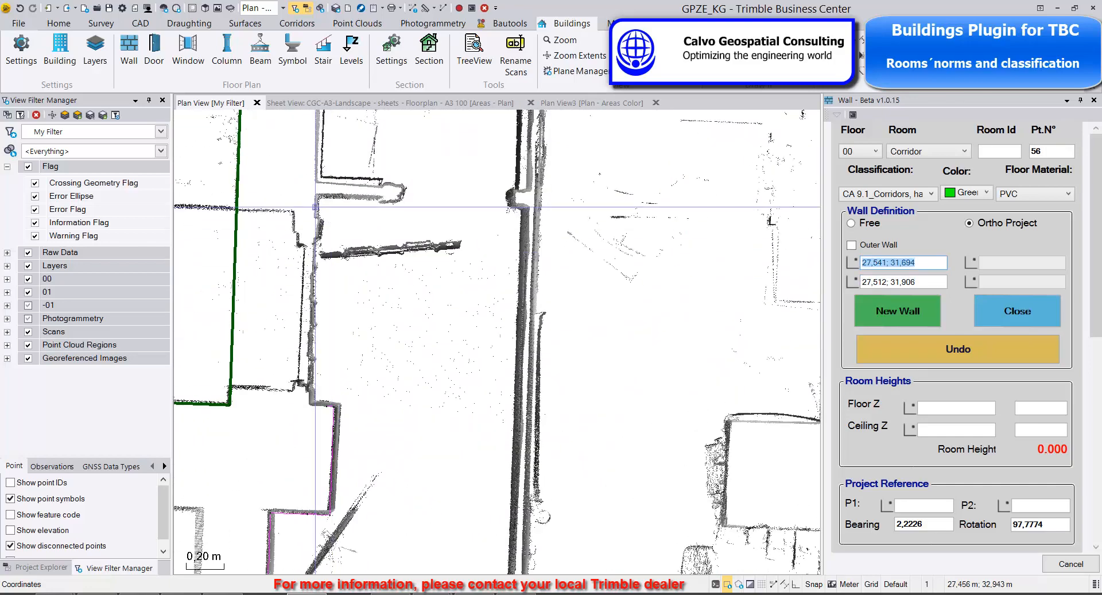
click(316, 207)
click(348, 196)
Trace the second corridor's right-hand walls, their offsets and its lower wall above the first corridor, and close the room at about 9.75 m²
click(513, 474)
scroll(513, 473, down, 3)
middle_drag(512, 473, 519, 231)
middle_drag(517, 505, 307, 160)
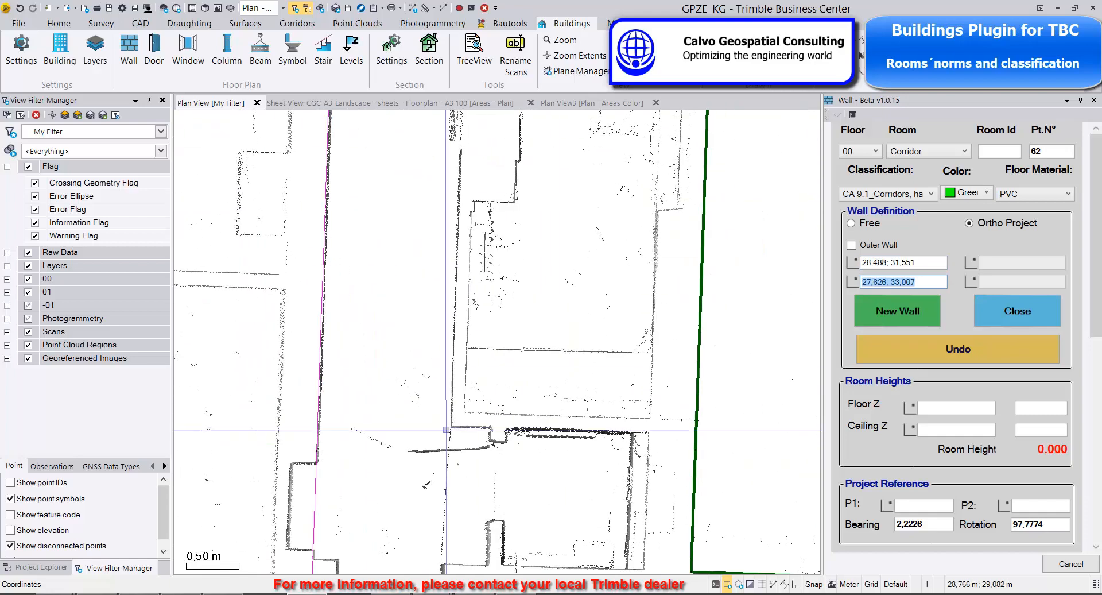
middle_drag(313, 431, 306, 251)
scroll(473, 389, up, 1)
click(467, 223)
click(489, 351)
click(462, 379)
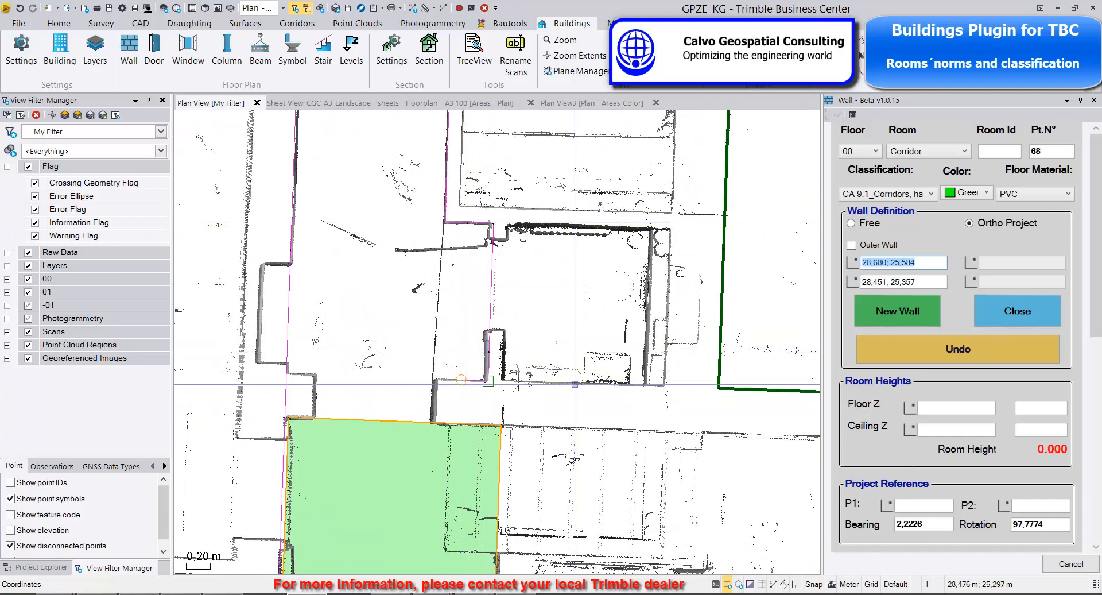
click(1028, 313)
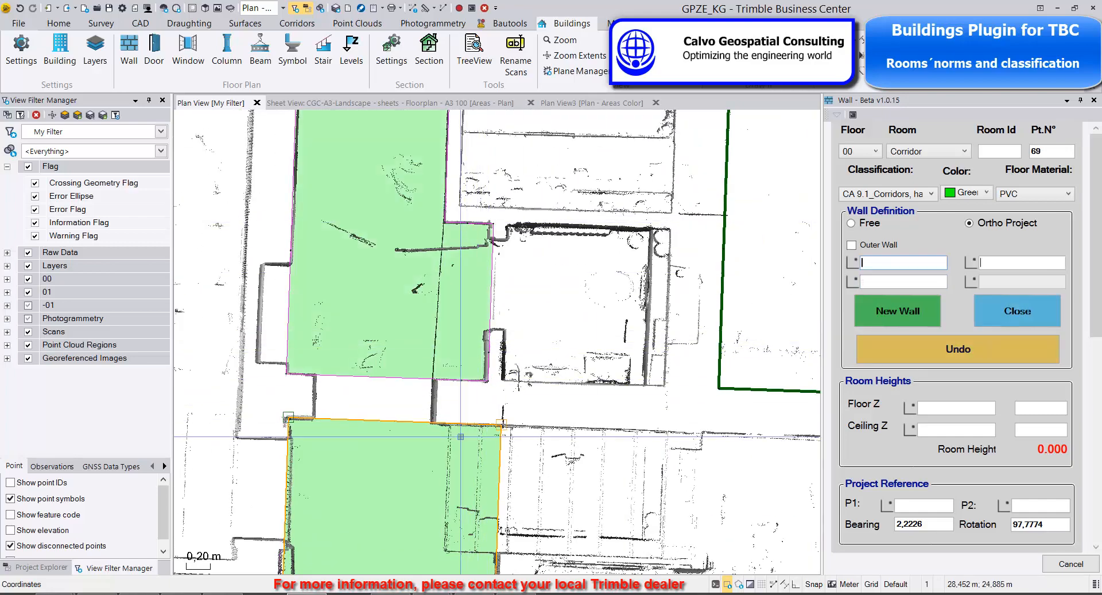
Define the next room as Toilet with classification UA 7.1_Sanitary rooms and Tiles floor material
scroll(464, 382, down, 3)
scroll(464, 381, up, 3)
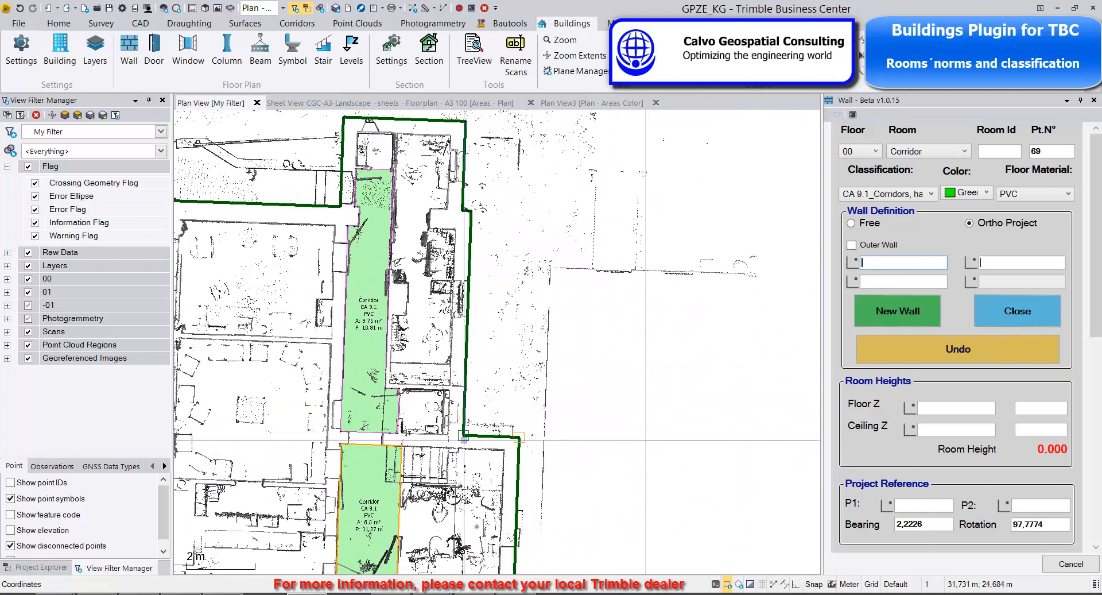
scroll(387, 435, up, 5)
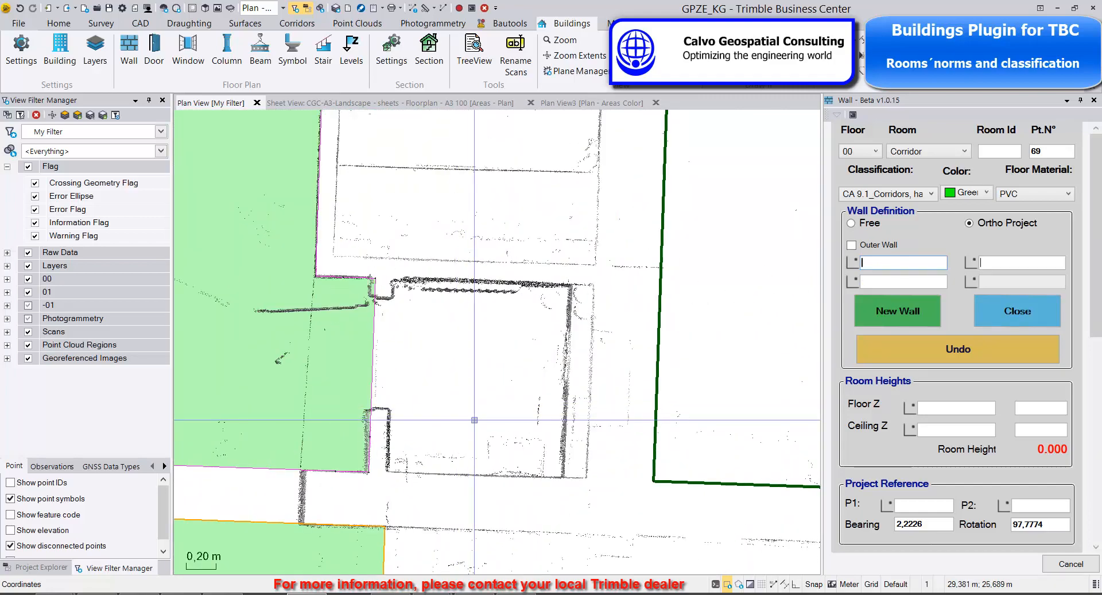
click(941, 152)
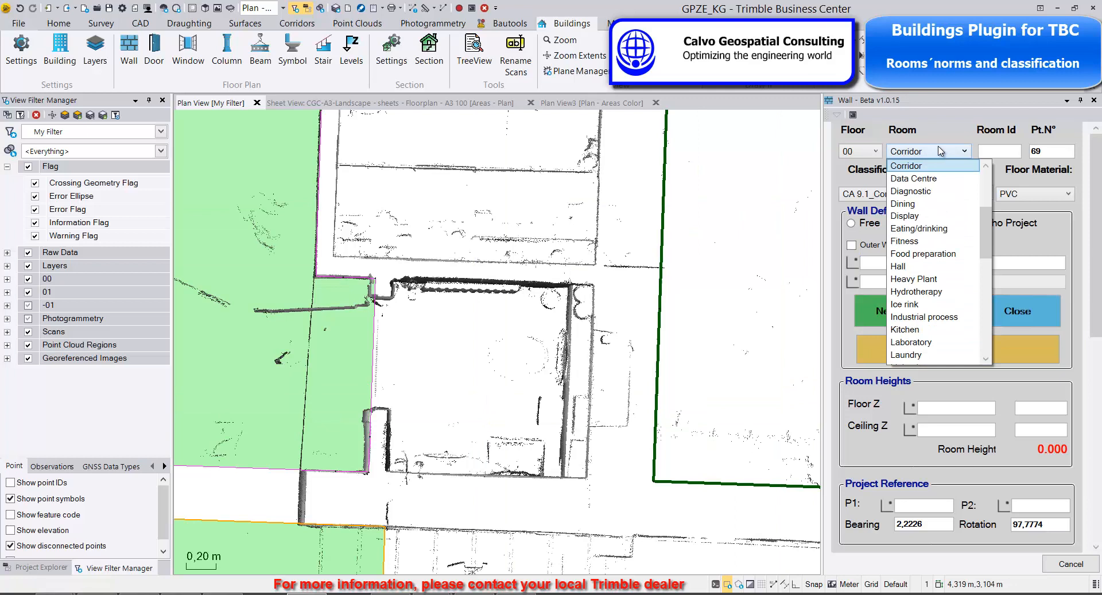
scroll(931, 293, down, 10)
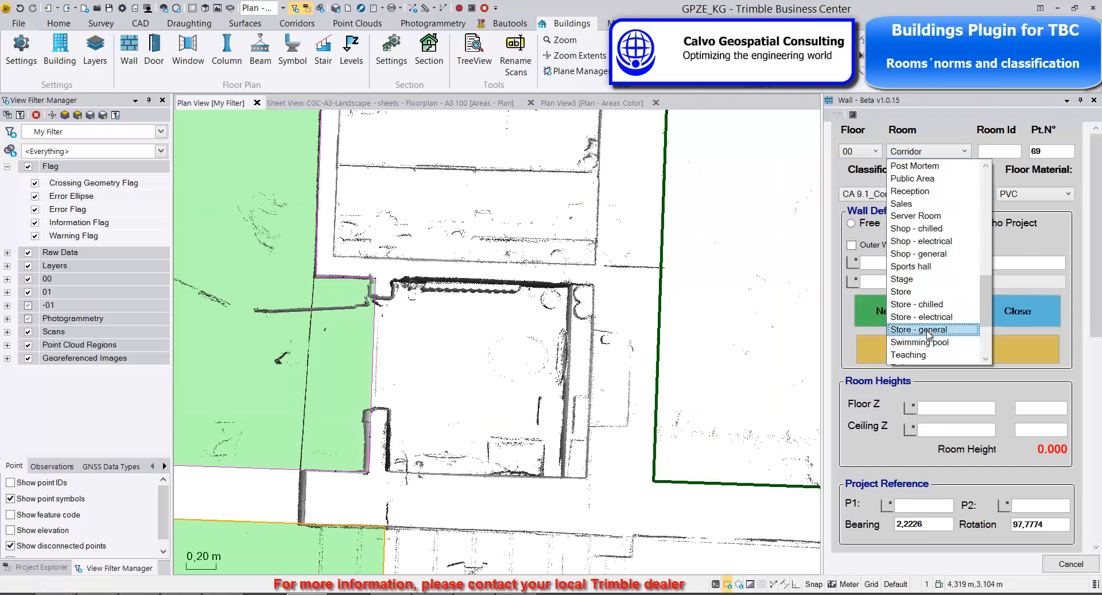
click(931, 292)
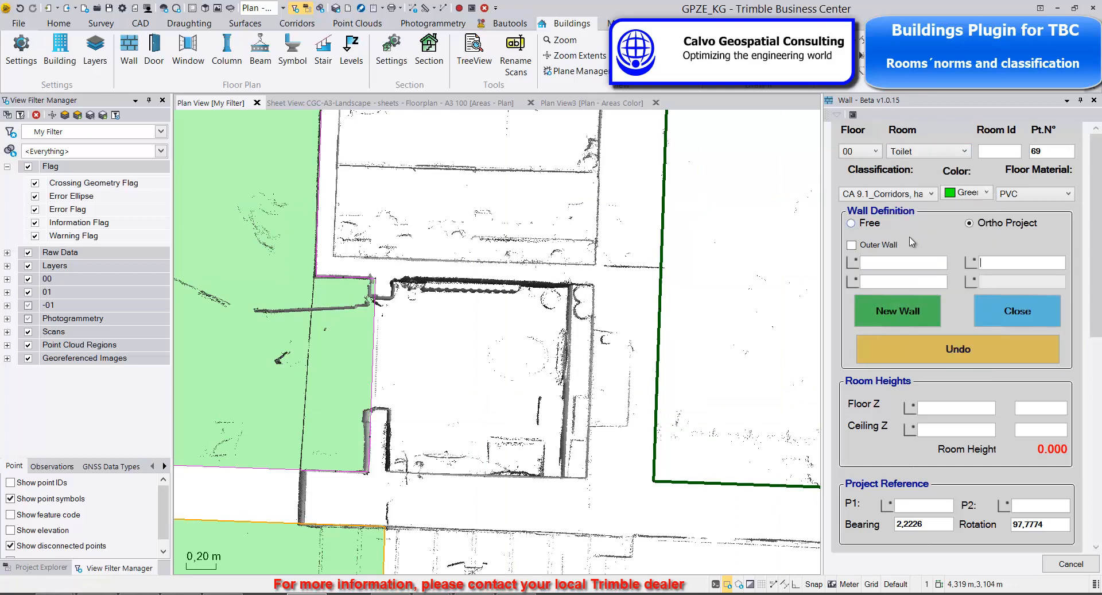
click(931, 195)
scroll(926, 247, up, 2)
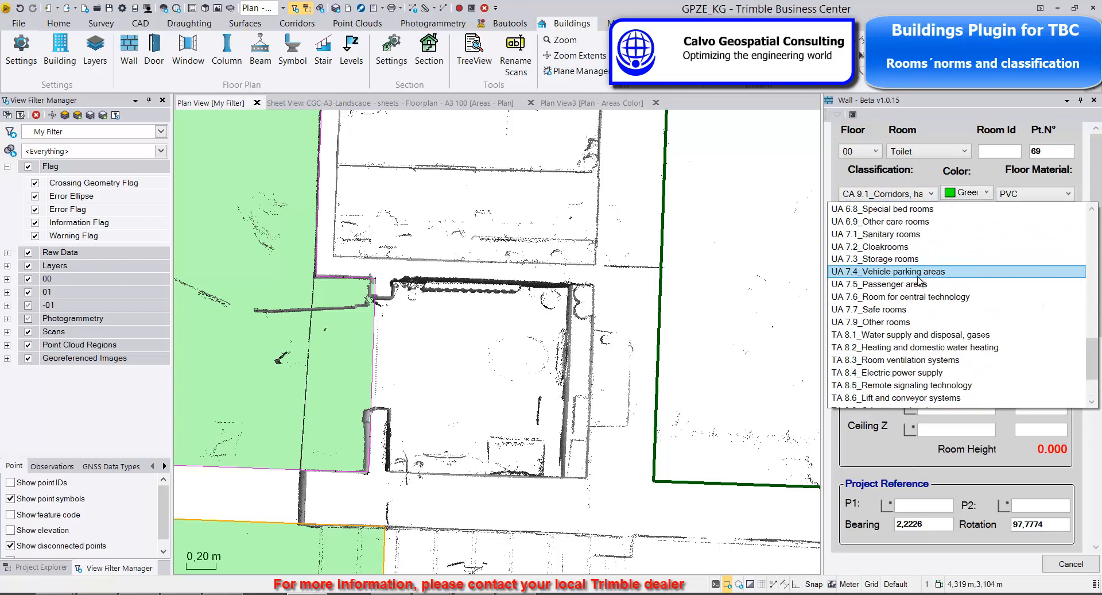
click(926, 235)
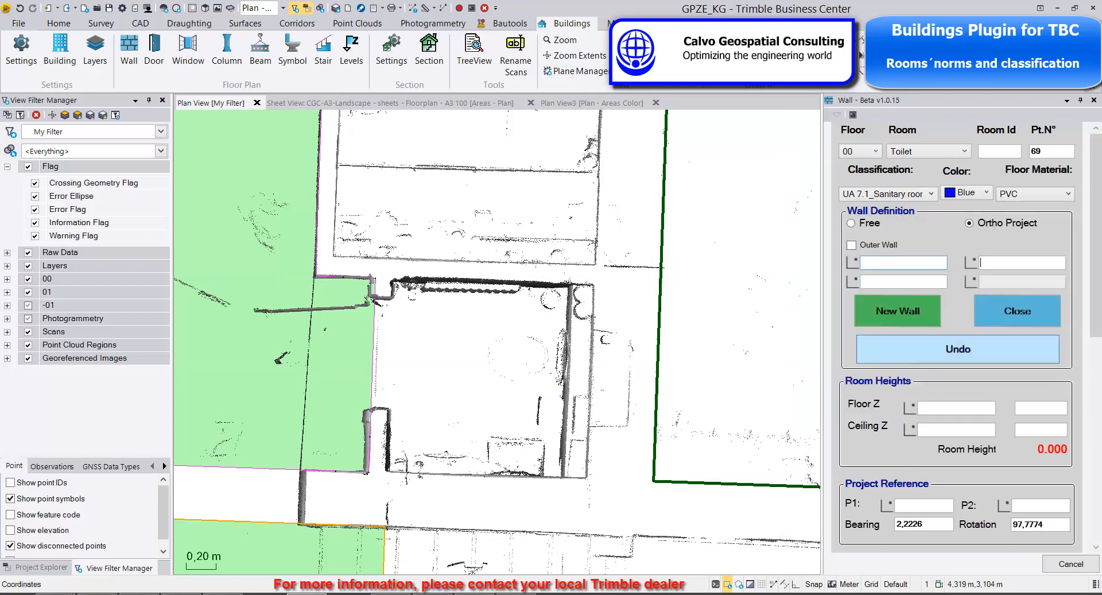
click(1069, 194)
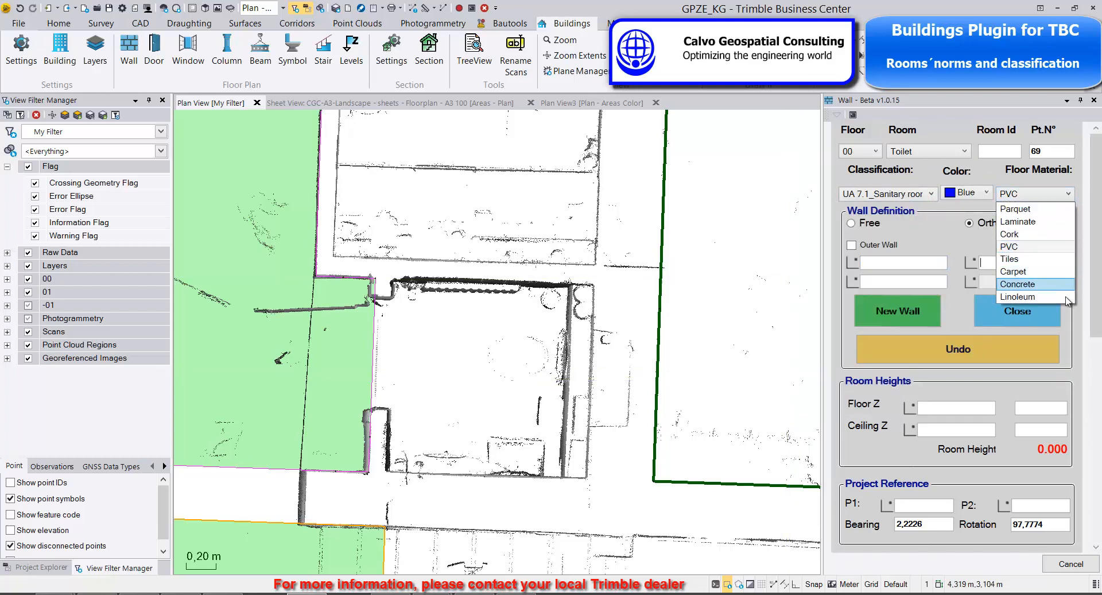
click(1050, 258)
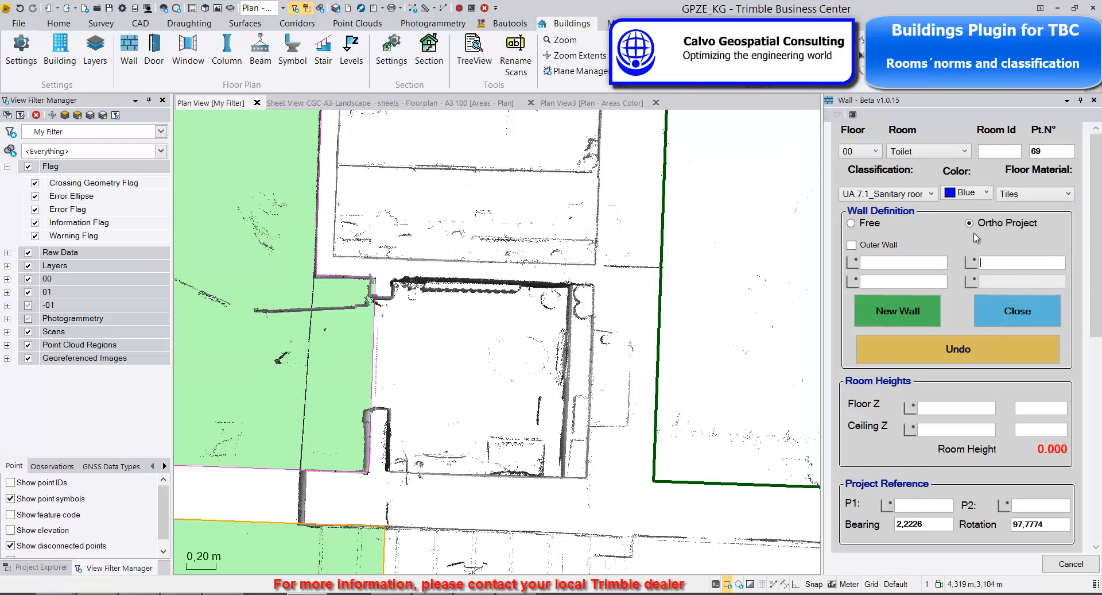
Trace the toilet's four walls beside the second corridor in Ortho Project mode and close the room at about 1.7 m²
click(910, 259)
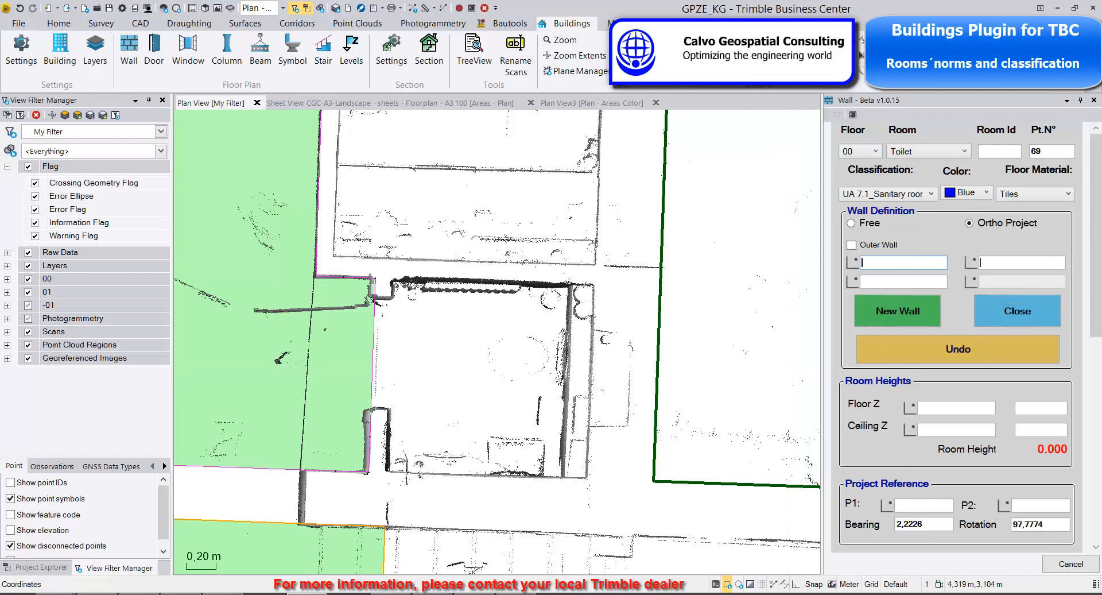
click(387, 439)
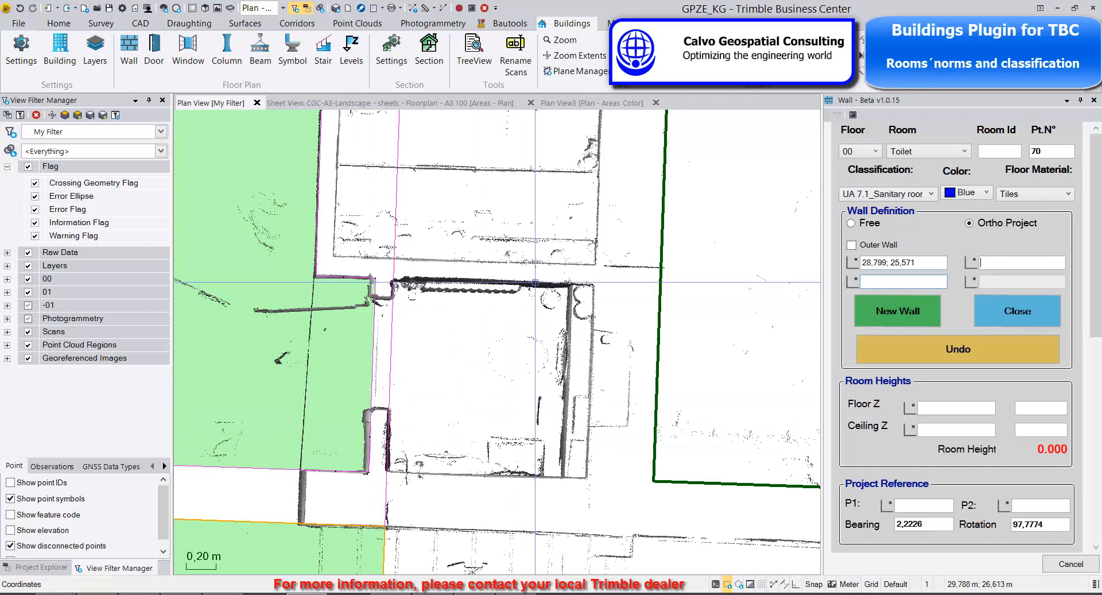
click(535, 282)
click(591, 402)
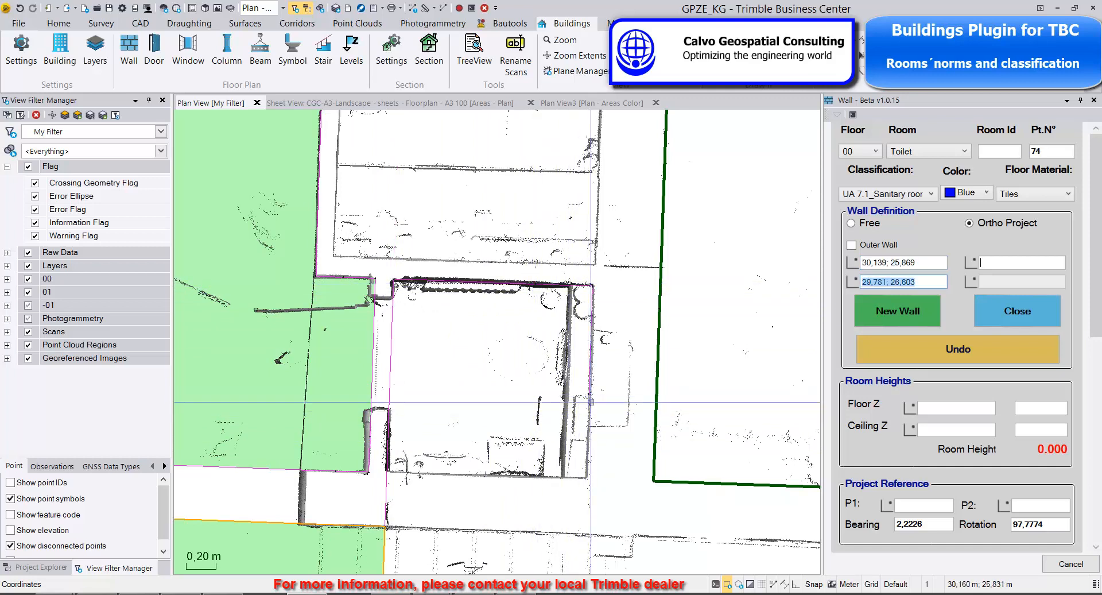
click(518, 474)
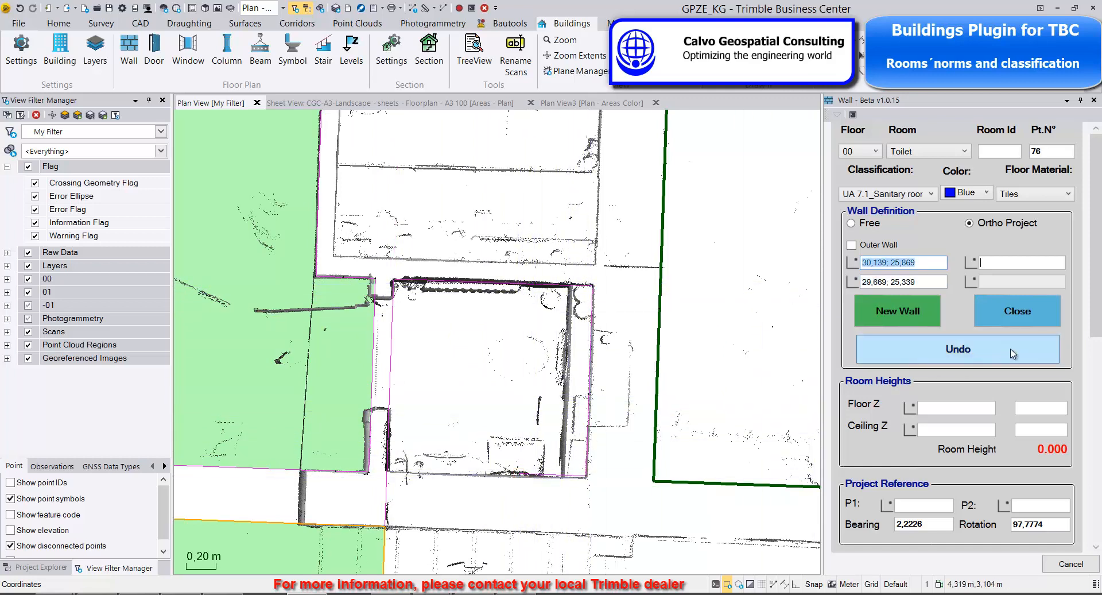
click(1016, 311)
scroll(619, 346, down, 5)
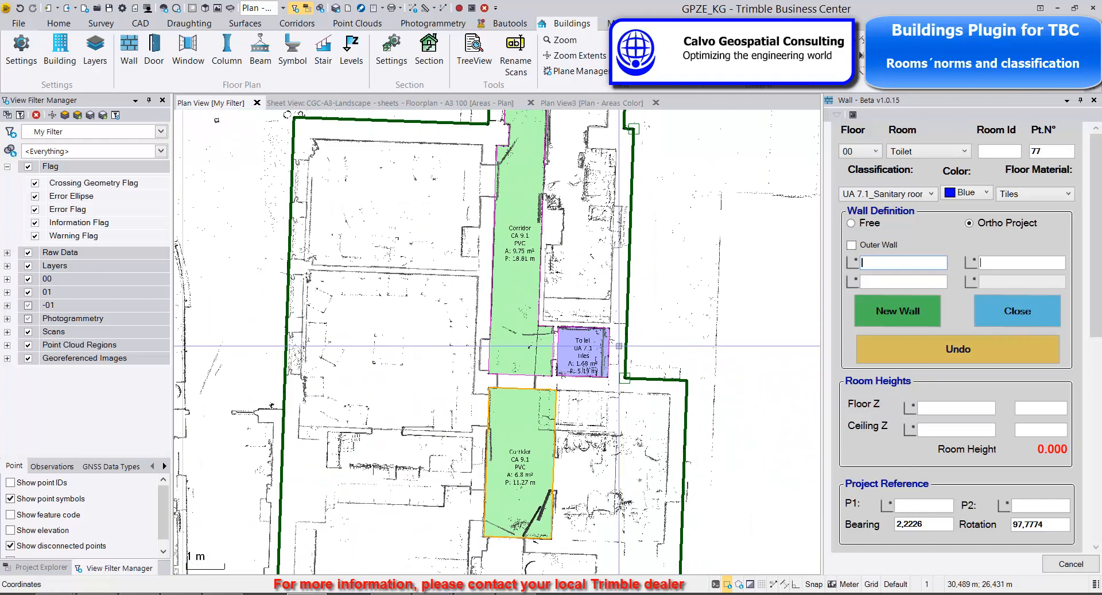
scroll(619, 347, down, 1)
middle_drag(600, 347, 579, 421)
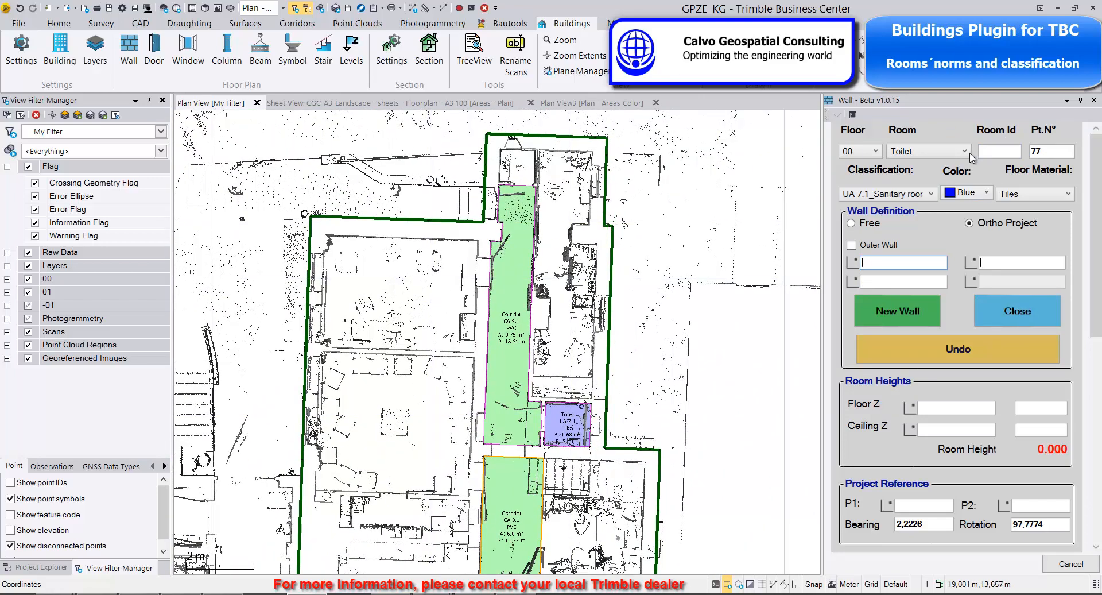
Define the next room as Store with classification UA 7.3_Storage rooms and the colour Red
click(966, 151)
click(941, 191)
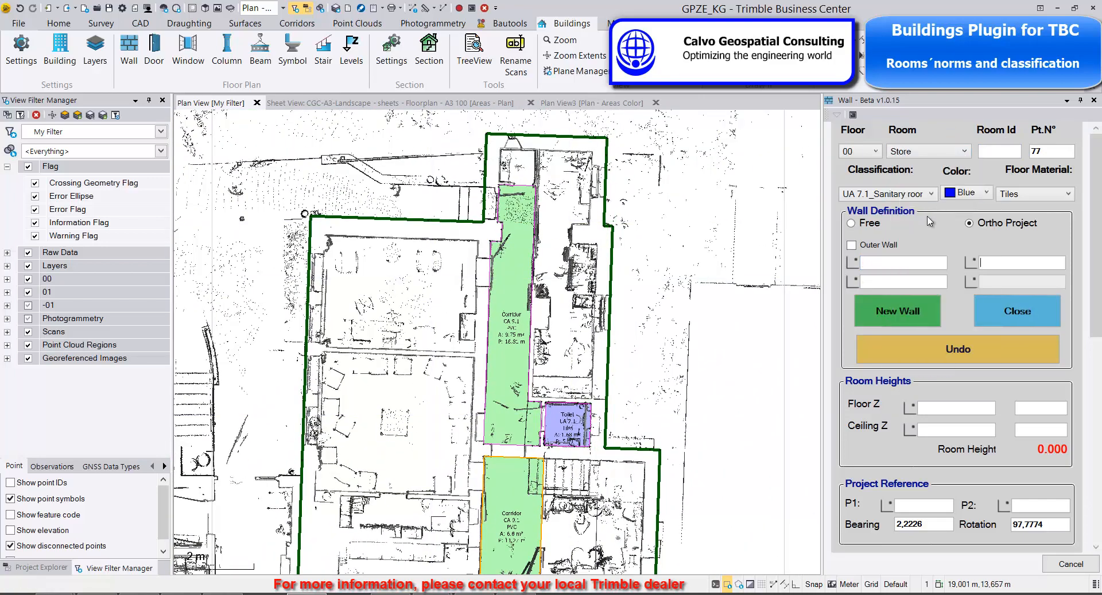
click(927, 194)
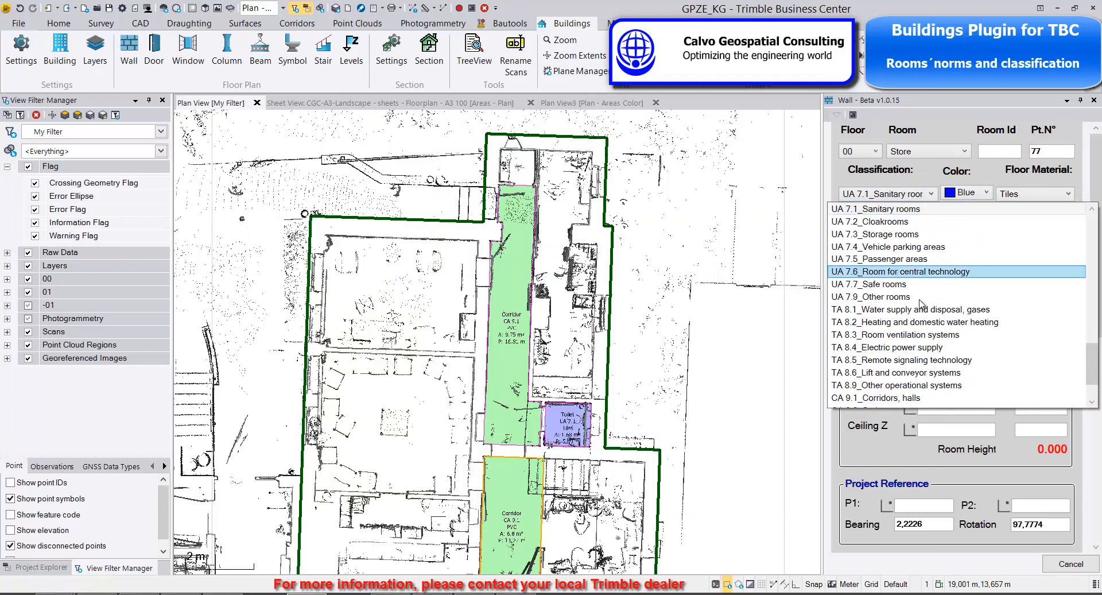
scroll(931, 289, up, 1)
click(933, 272)
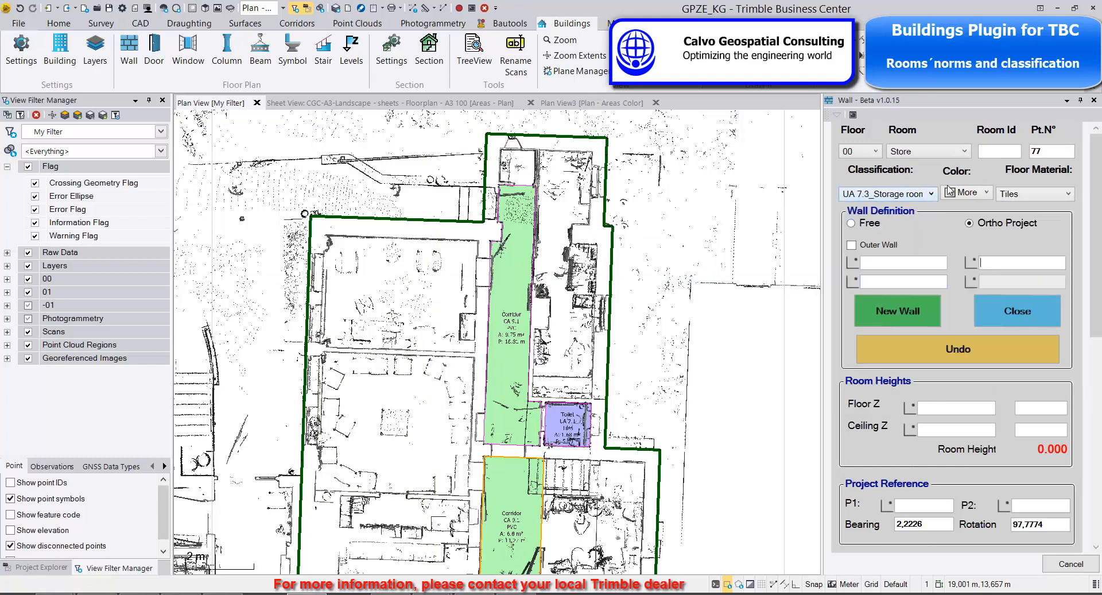
click(983, 194)
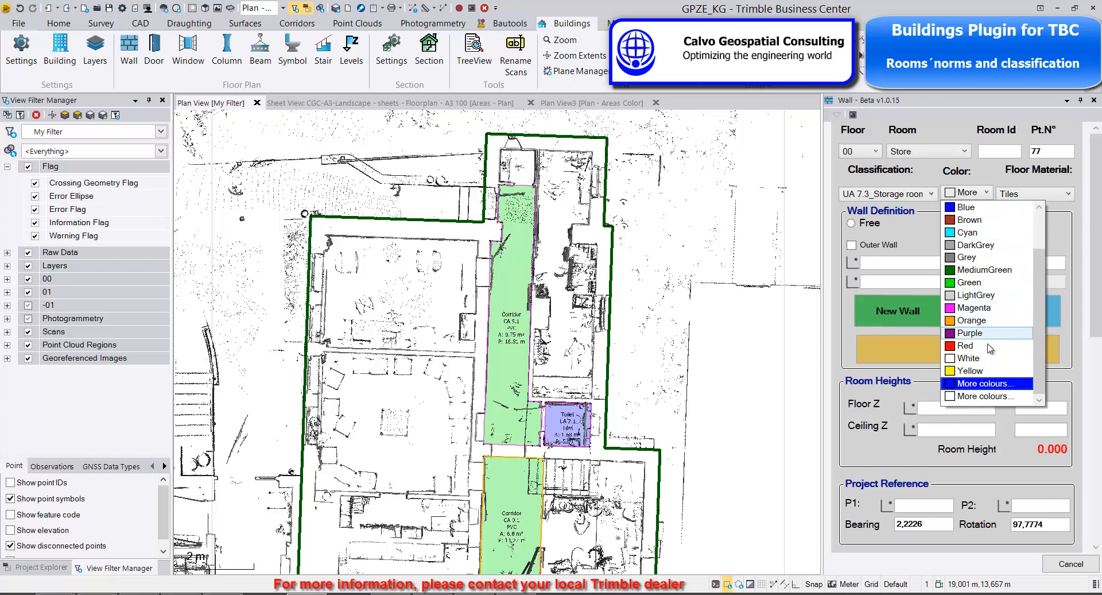
click(967, 345)
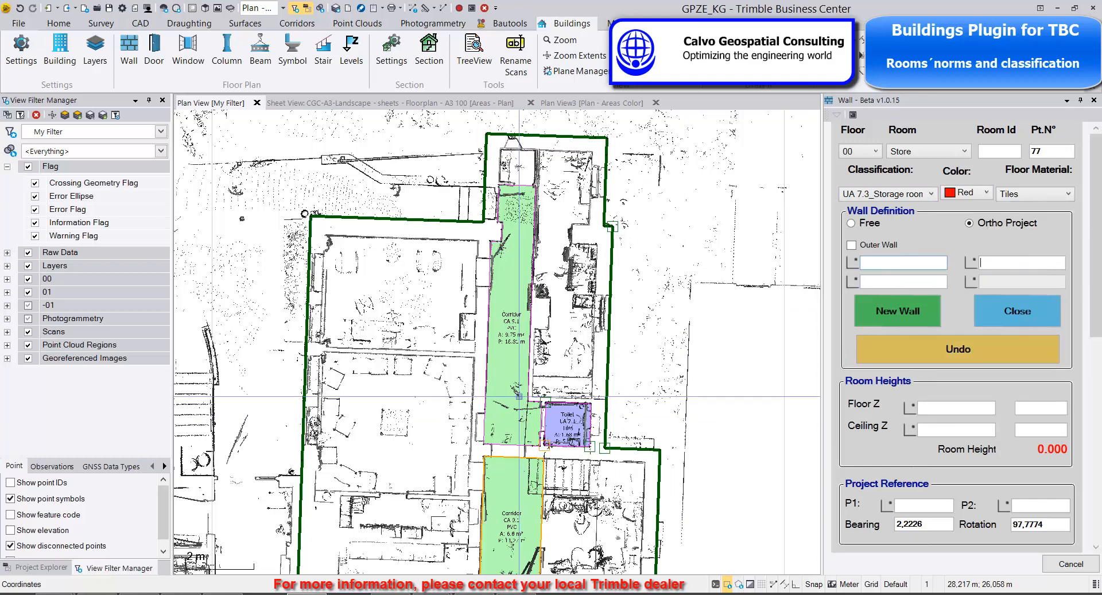
Trace the four walls of the upper room west of the second corridor in Ortho Project mode and close it at about 14.89 m²
scroll(517, 380, up, 3)
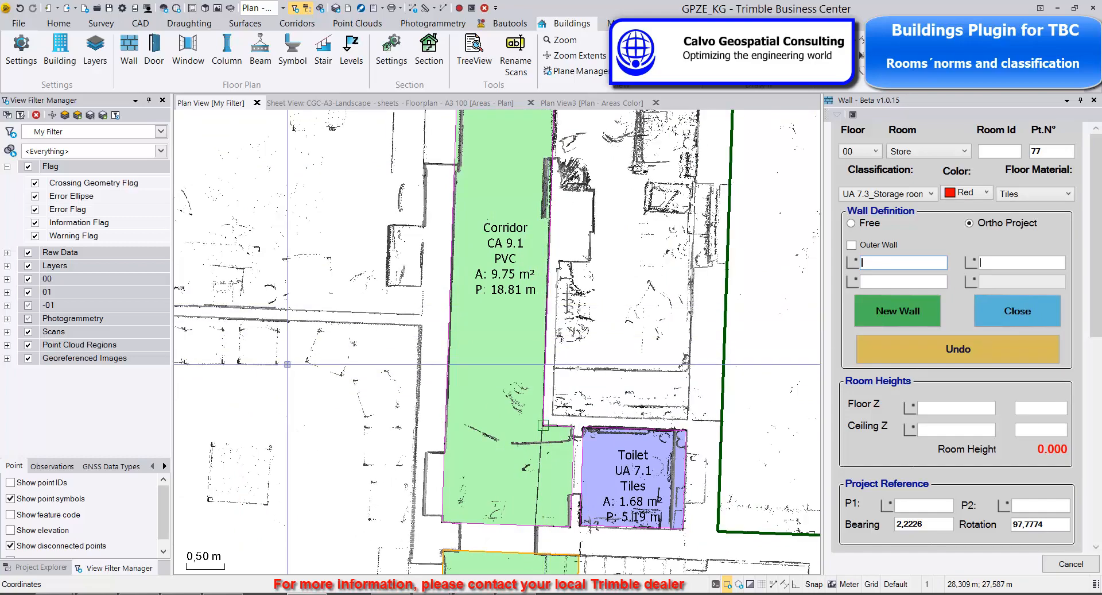
scroll(294, 336, down, 3)
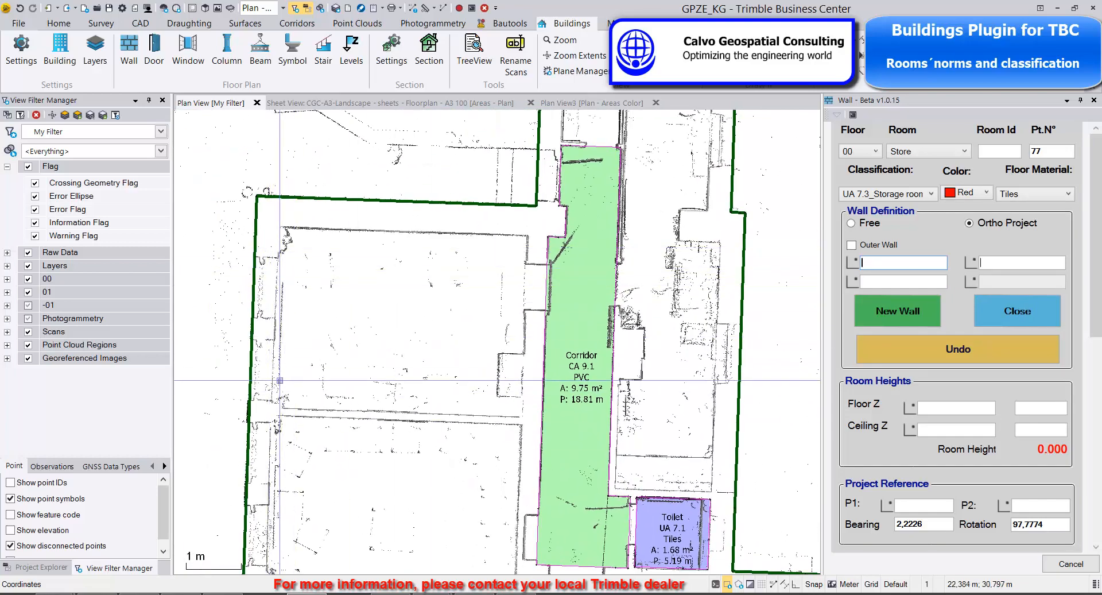
scroll(275, 272, up, 4)
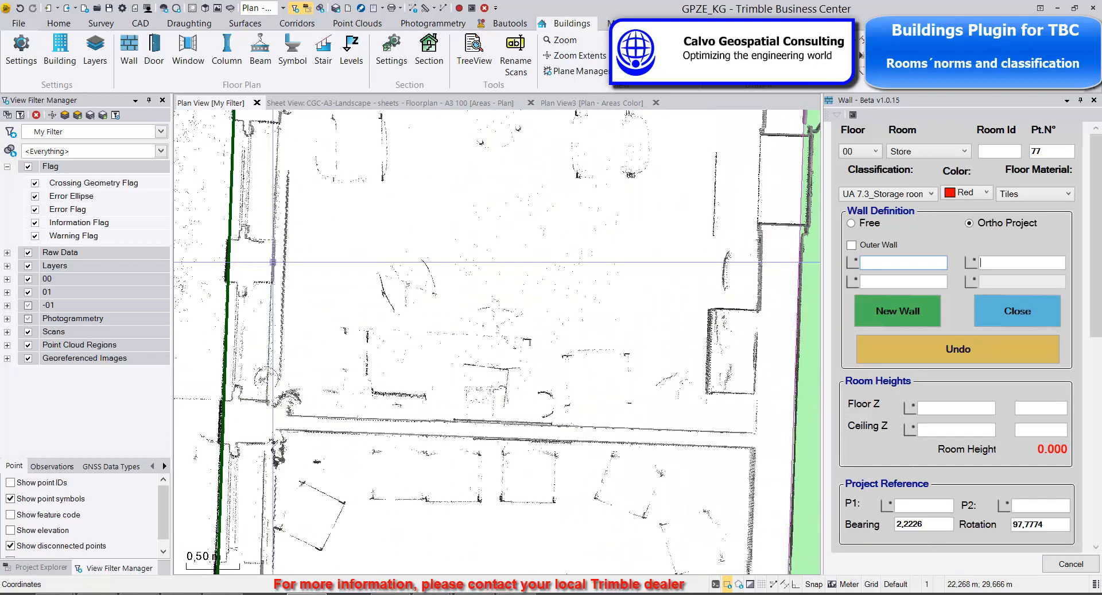
click(277, 258)
scroll(285, 285, down, 1)
middle_drag(286, 285, 281, 384)
scroll(280, 385, down, 1)
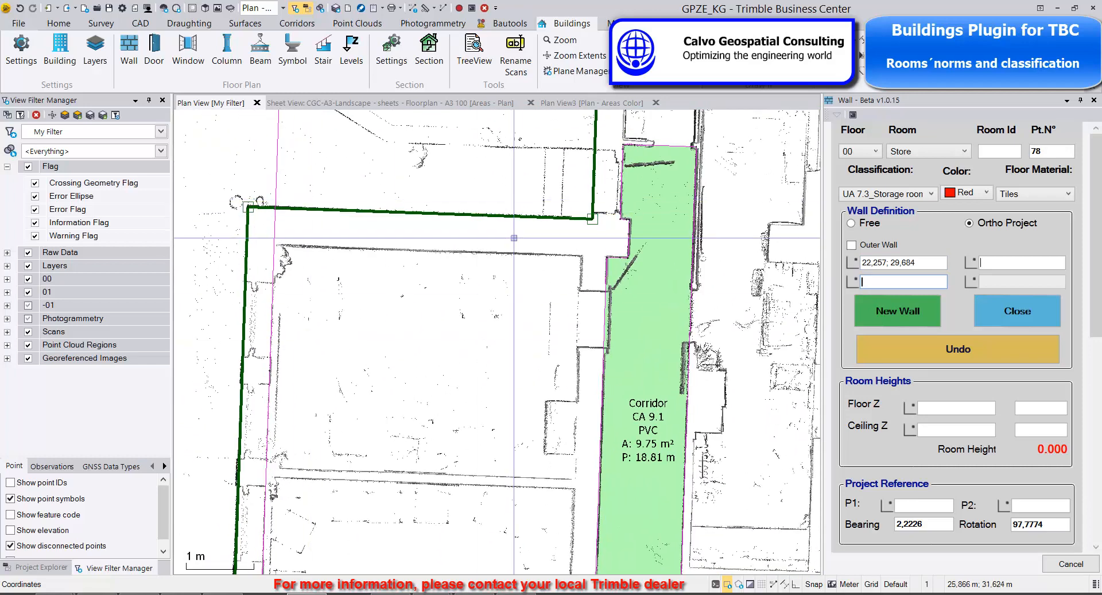
click(507, 256)
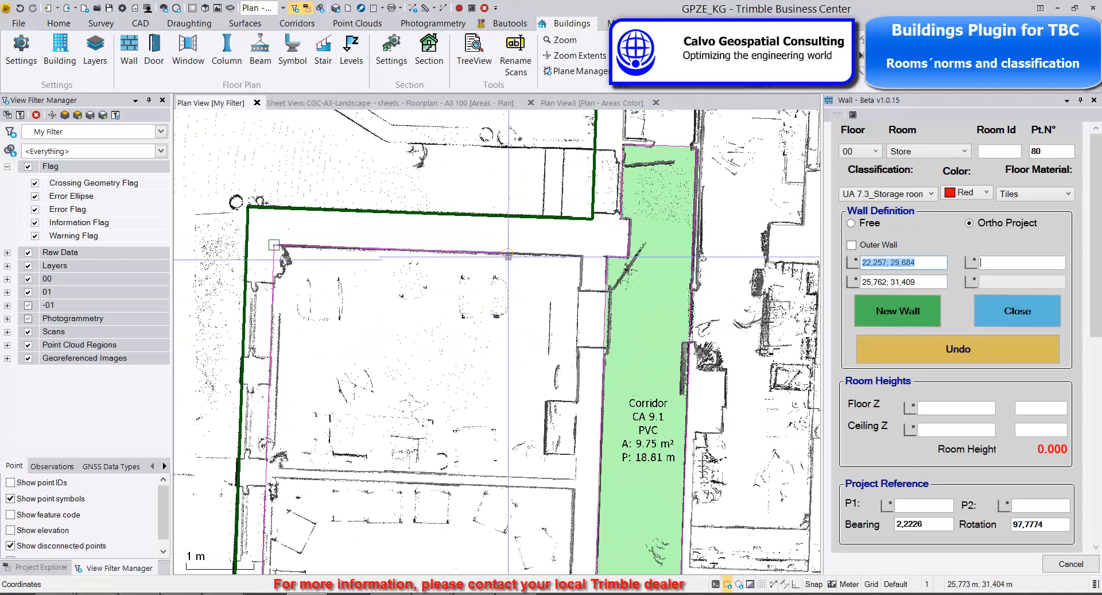
click(575, 390)
click(514, 476)
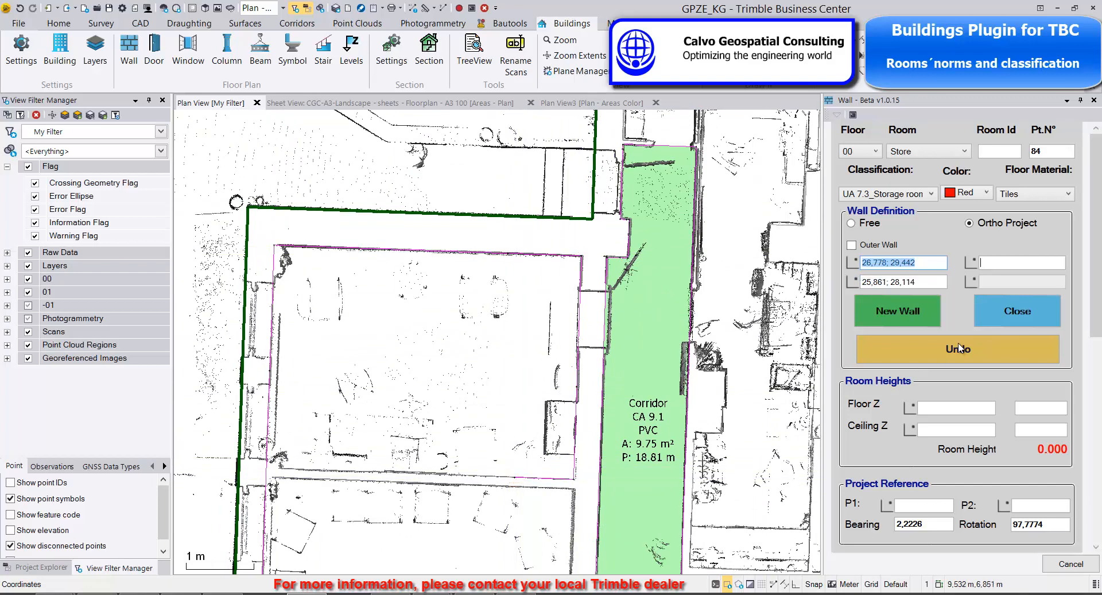
click(1023, 314)
Examine the store, corridors and toilet over the scan, then without the scan in the areas colour plan view
scroll(593, 281, down, 6)
middle_drag(624, 359, 494, 325)
scroll(475, 205, up, 3)
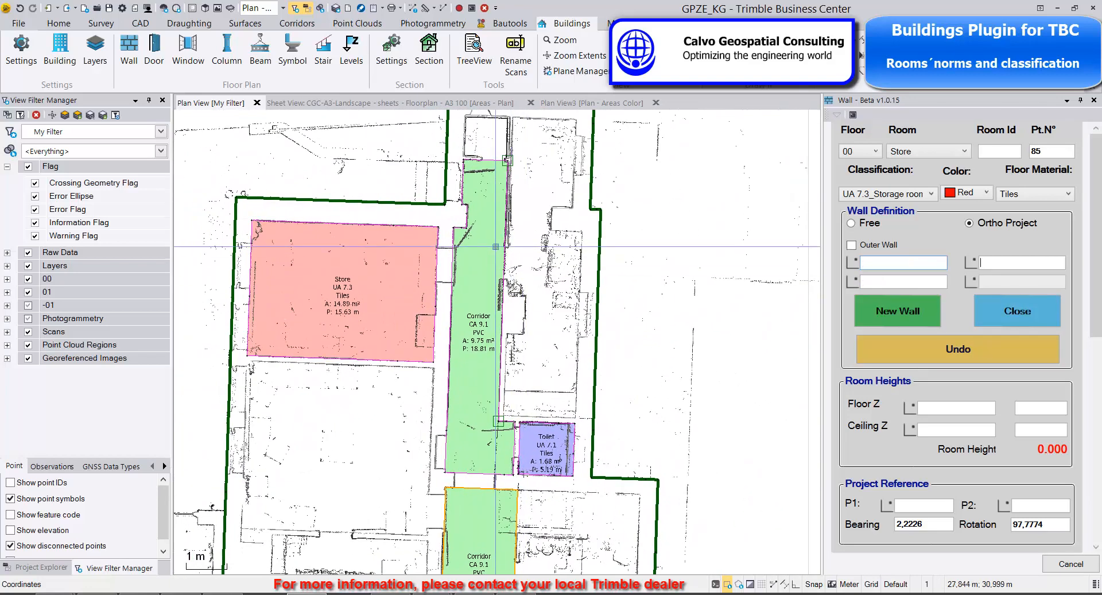
scroll(542, 394, down, 2)
middle_drag(543, 395, 547, 360)
scroll(441, 264, up, 3)
scroll(438, 262, down, 1)
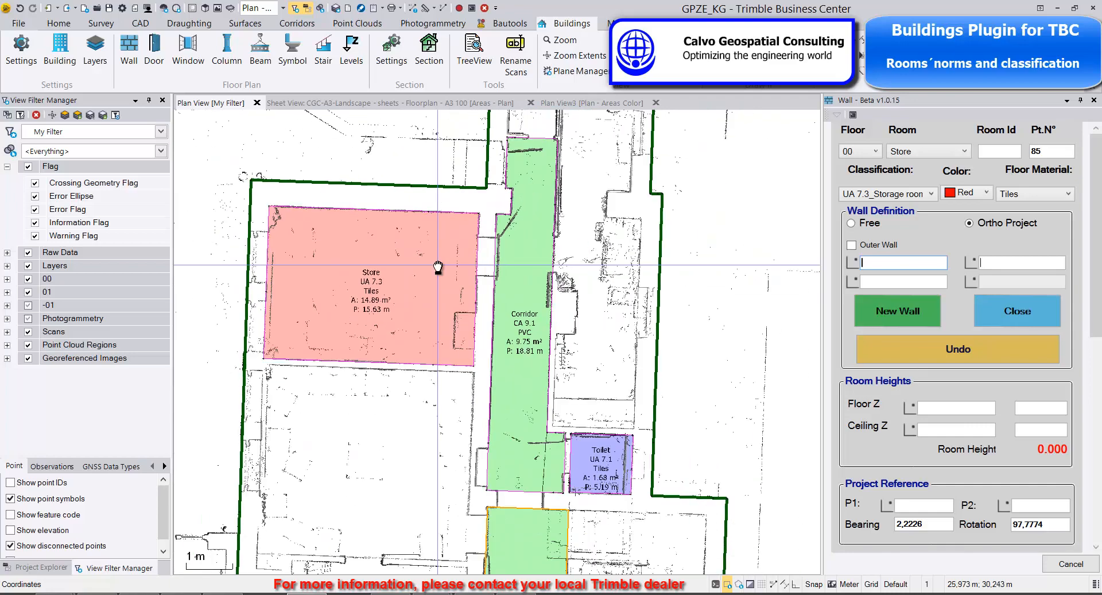
middle_drag(439, 260, 445, 286)
click(592, 103)
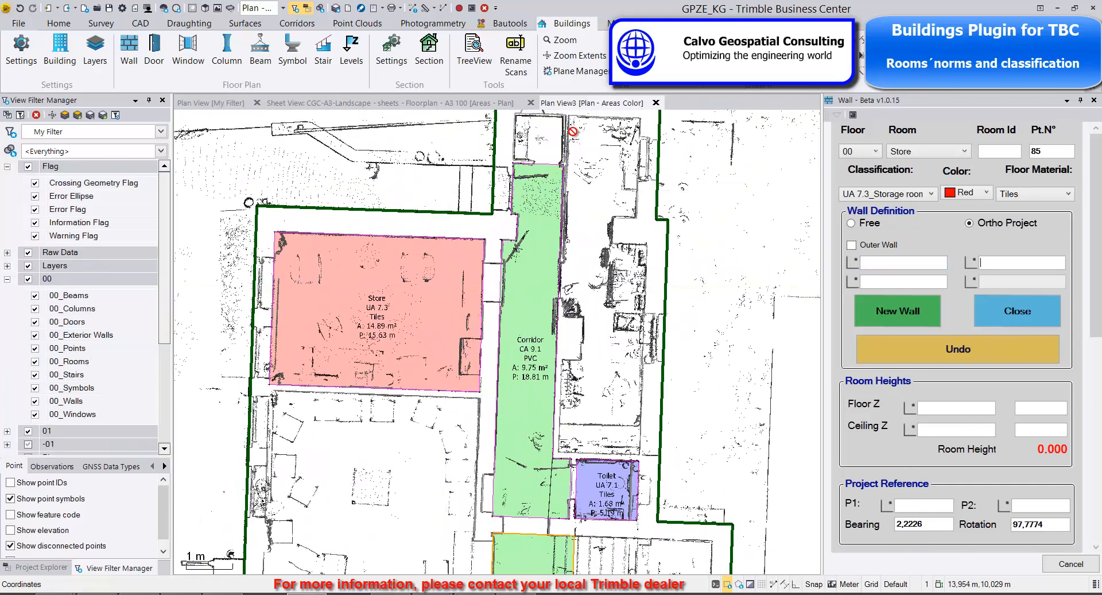
scroll(555, 252, down, 1)
middle_drag(556, 252, 590, 229)
scroll(550, 218, up, 1)
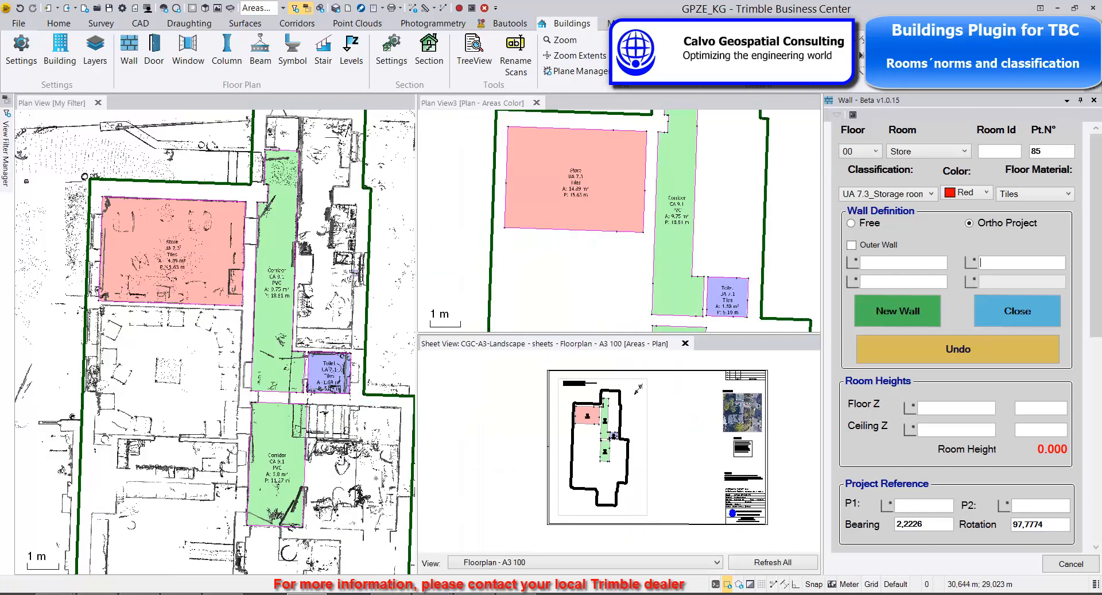
Compare the room fills and stamps across the filtered plan, areas colour plan and A3 floorplan sheet views
scroll(296, 259, down, 3)
middle_drag(275, 321, 184, 385)
scroll(241, 275, down, 1)
scroll(241, 276, down, 1)
scroll(214, 348, up, 3)
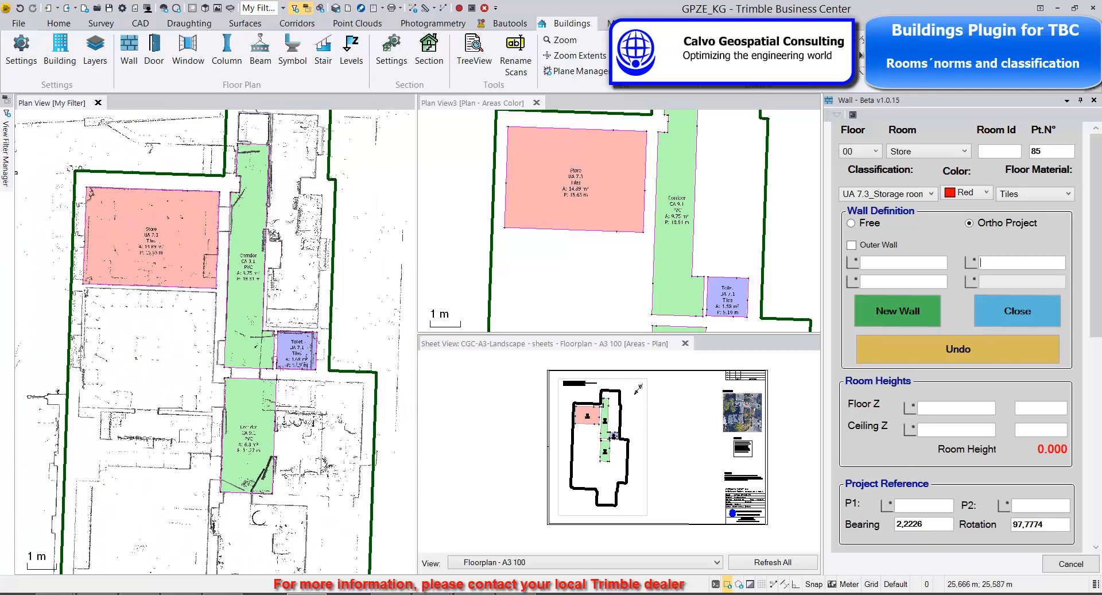
scroll(208, 266, up, 2)
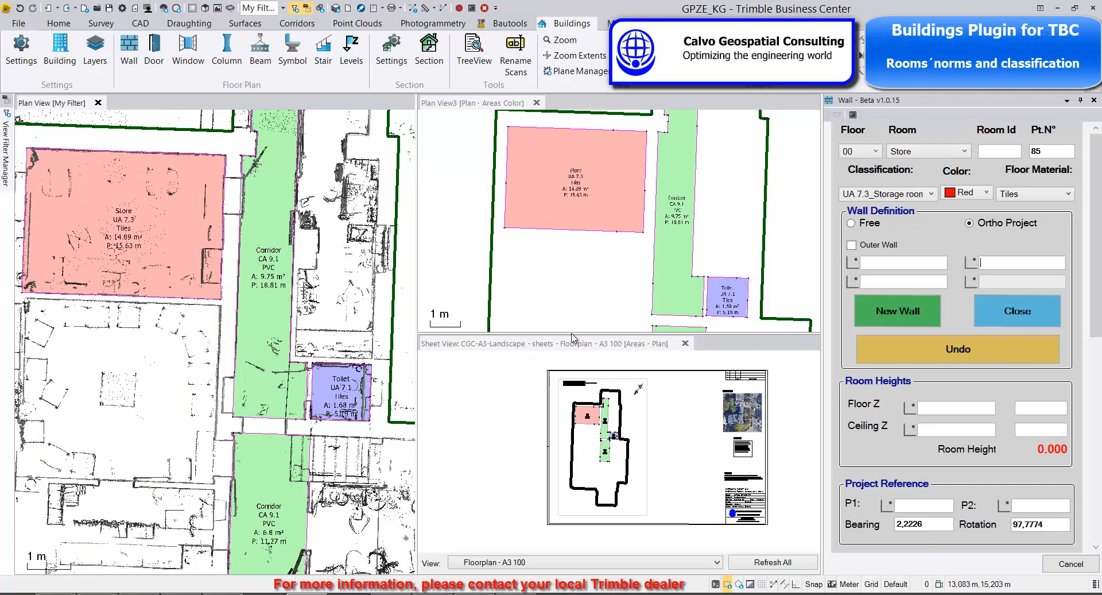
scroll(581, 201, down, 2)
mouse_move(595, 217)
middle_down()
mouse_move(598, 231)
mouse_move(580, 221)
middle_up()
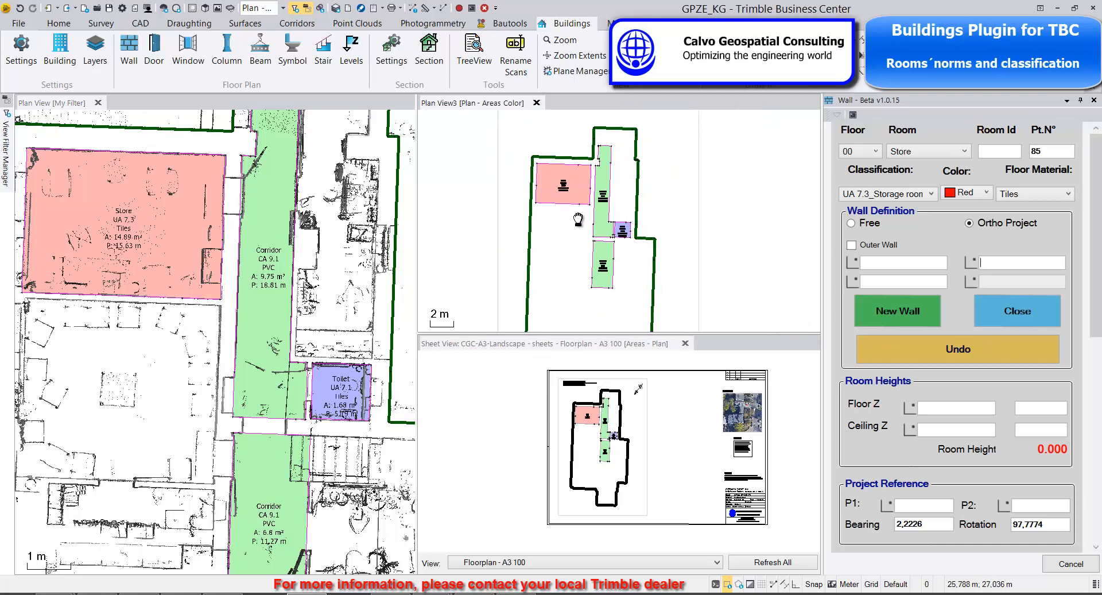
scroll(610, 151, up, 1)
scroll(612, 163, up, 1)
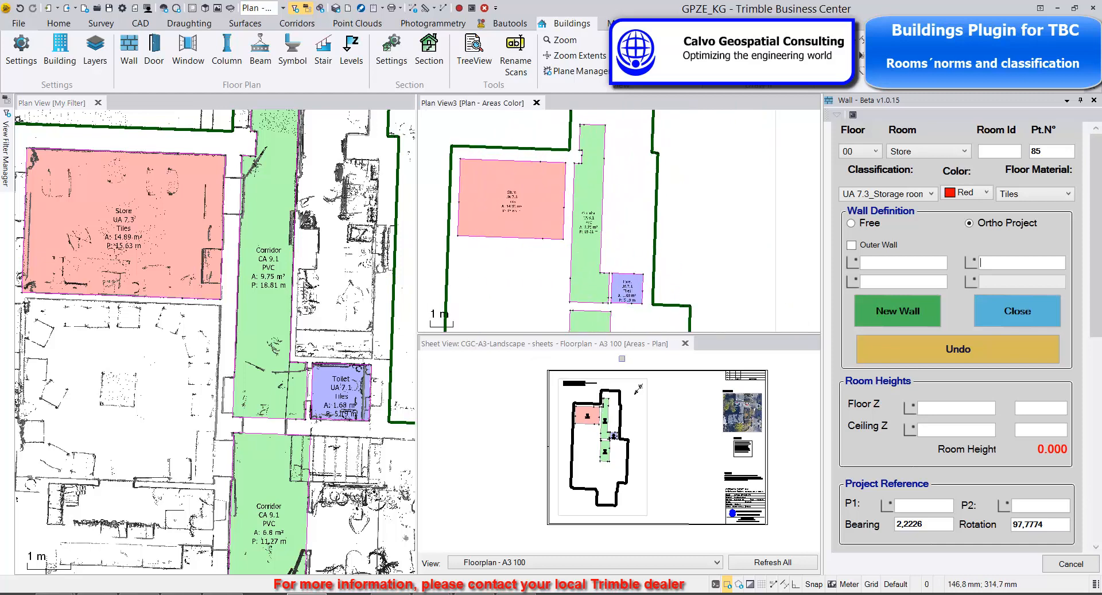
scroll(637, 428, up, 1)
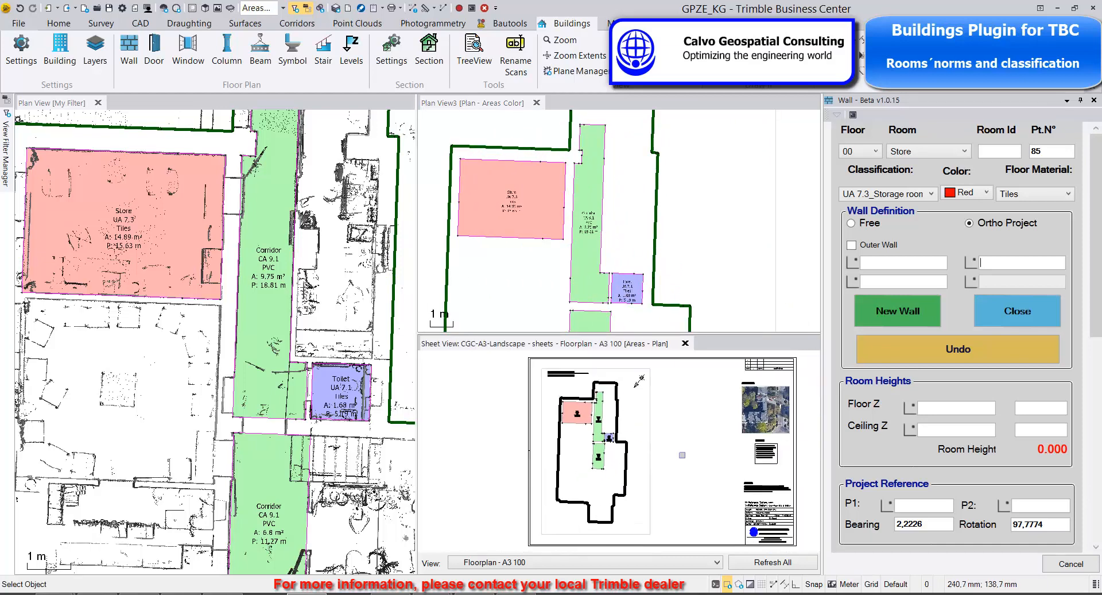
middle_drag(722, 473, 704, 473)
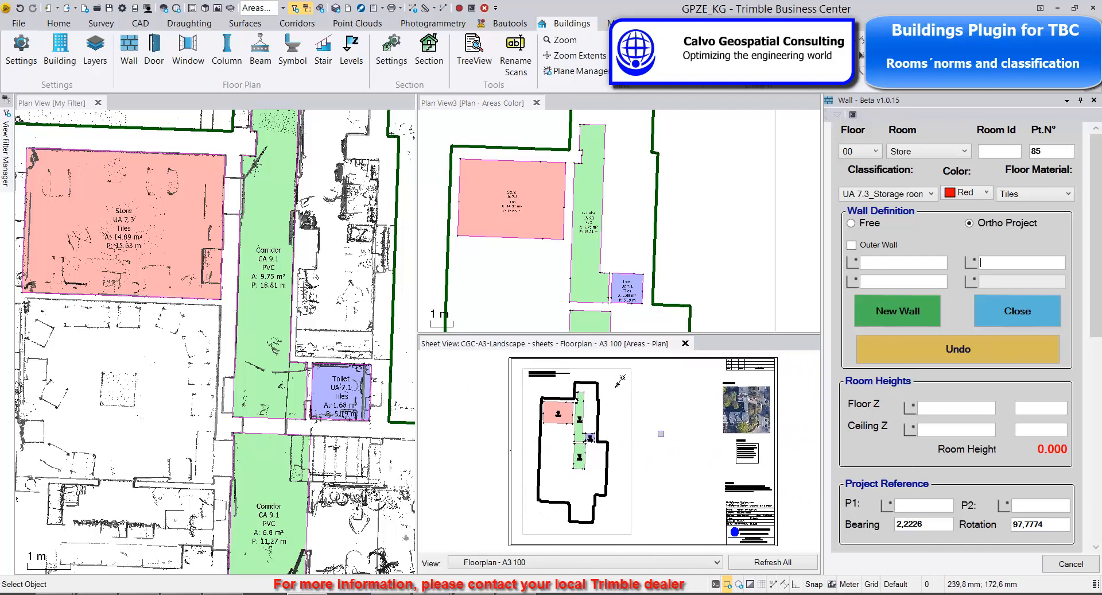
Dock the floorplan sheet view alongside the areas colour plan and inspect its overview image, legend, plan title and room stamps
drag(532, 344, 491, 103)
scroll(783, 259, up, 5)
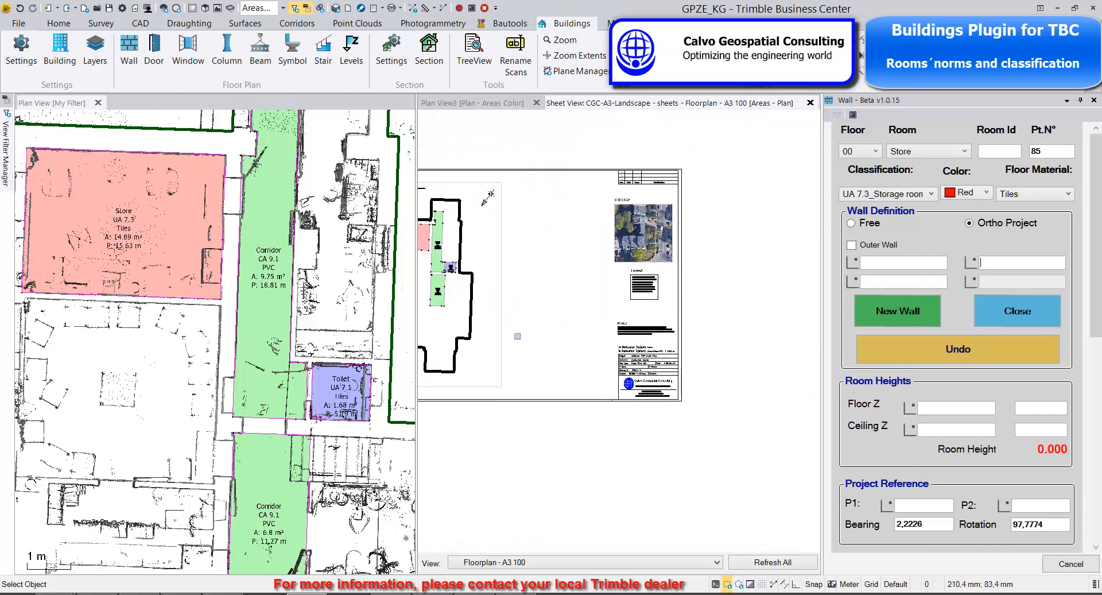
scroll(676, 279, up, 1)
scroll(676, 279, down, 7)
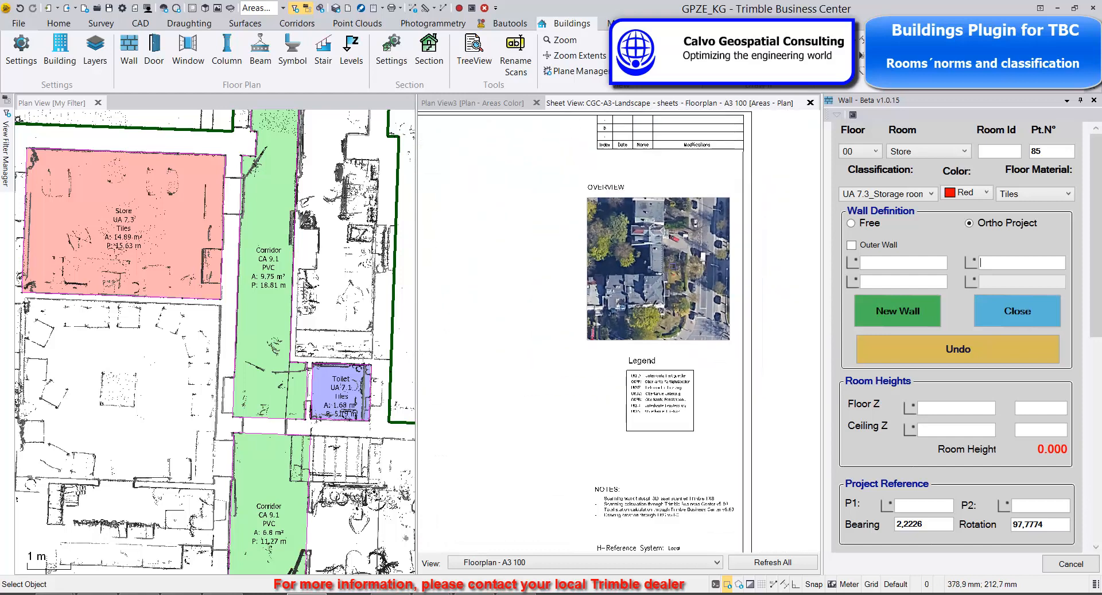
middle_drag(677, 280, 796, 252)
scroll(583, 294, up, 3)
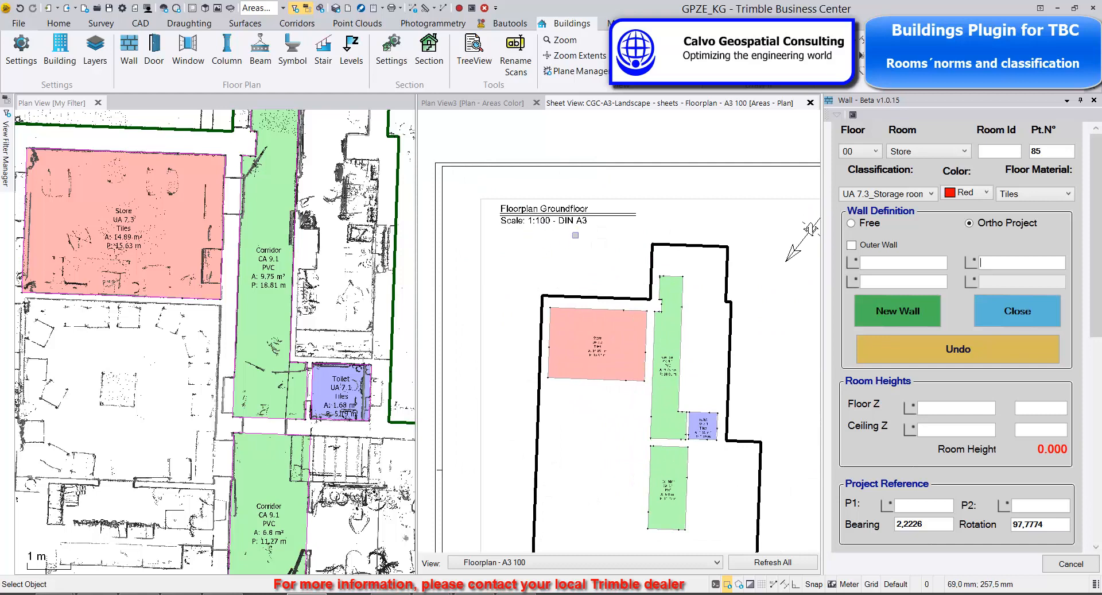
middle_drag(648, 395, 621, 339)
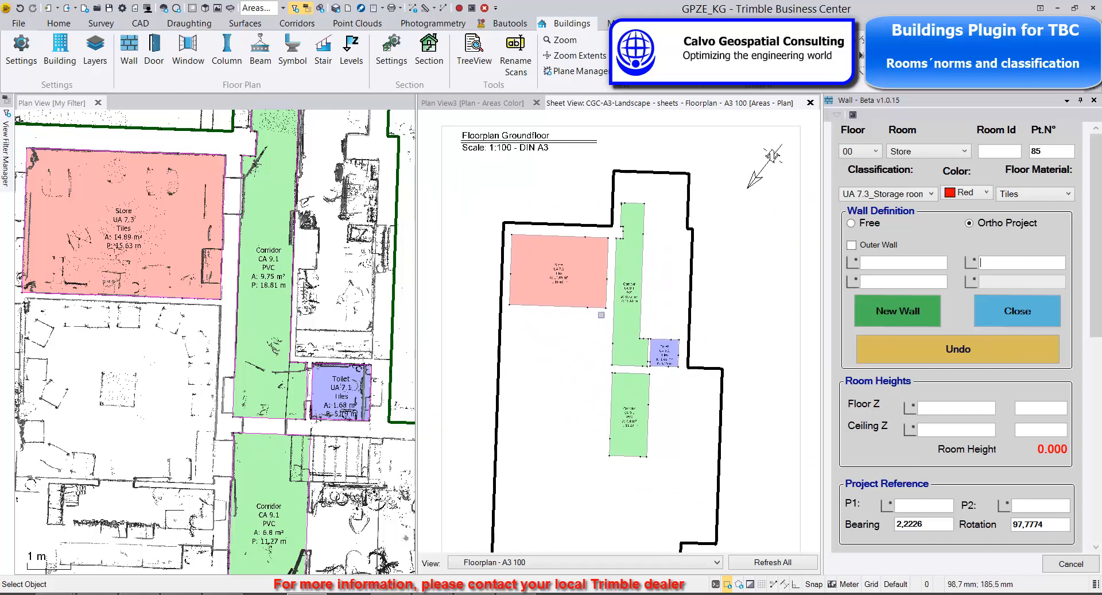
scroll(612, 321, up, 2)
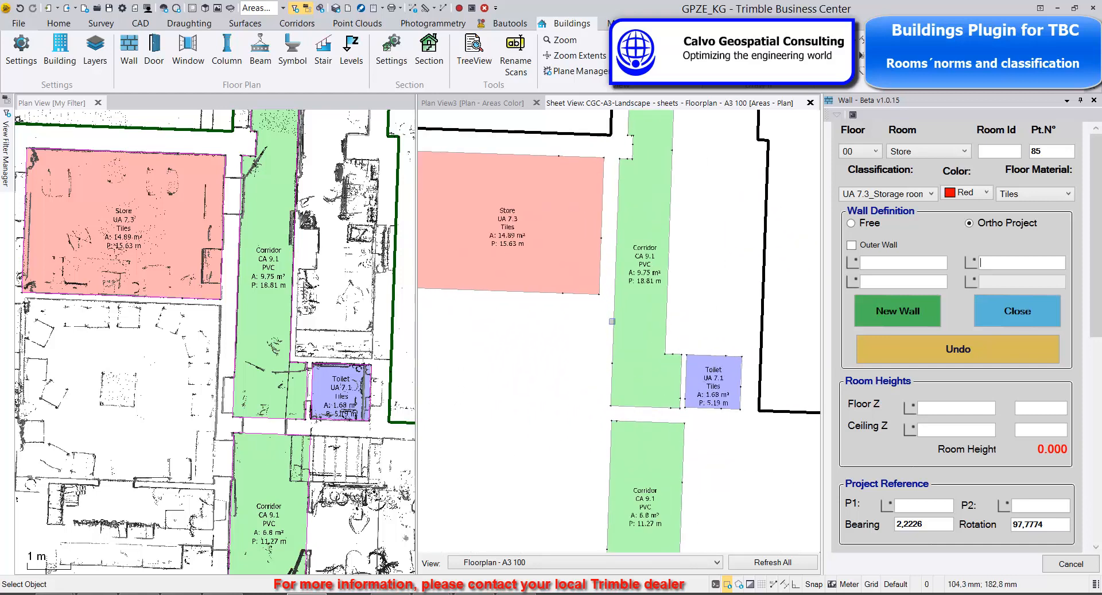
scroll(593, 160, up, 2)
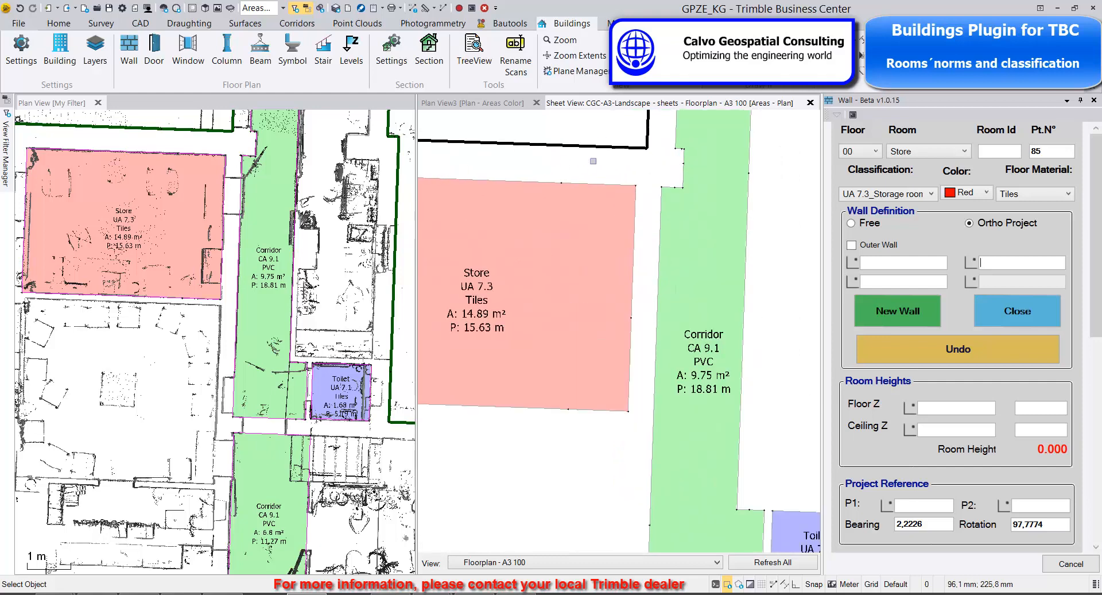
scroll(632, 153, down, 5)
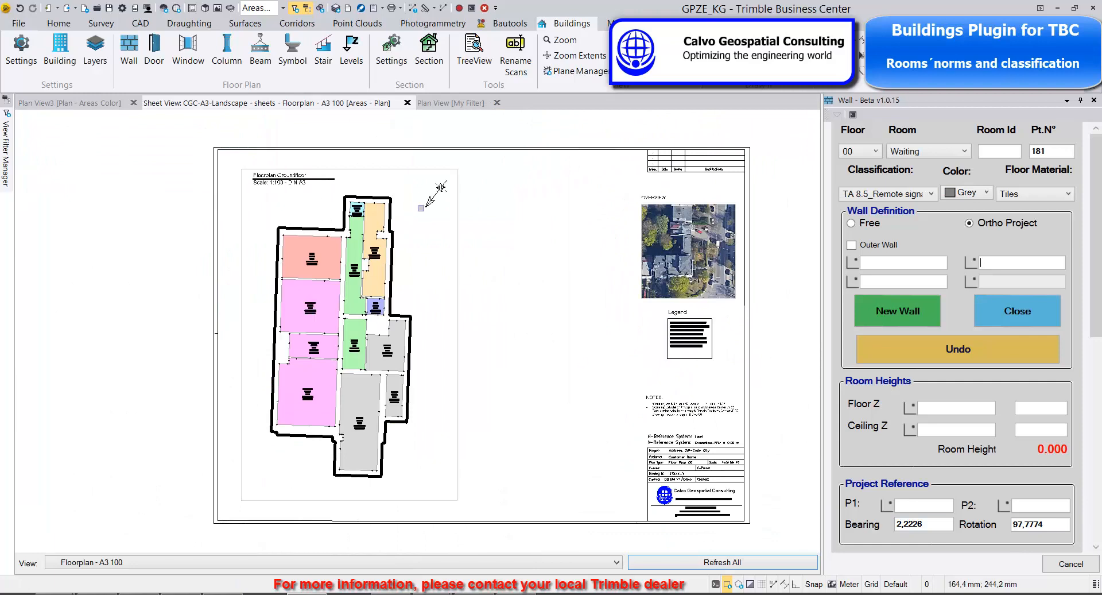
Review the fully classified ground floor on the A3 sheet and in the areas colour plan view
scroll(366, 333, up, 3)
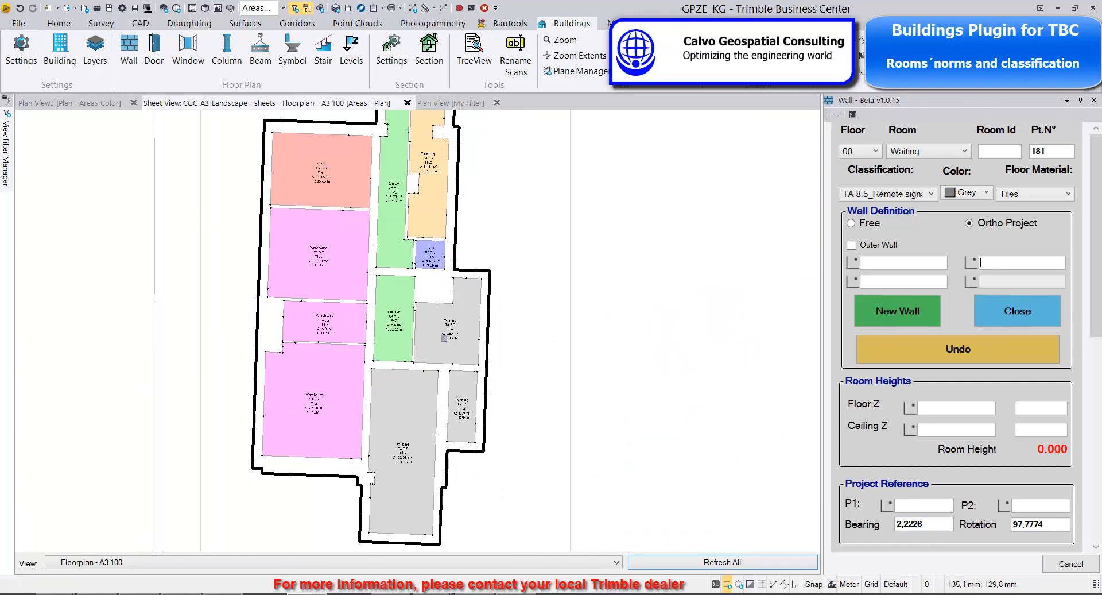
scroll(382, 304, up, 4)
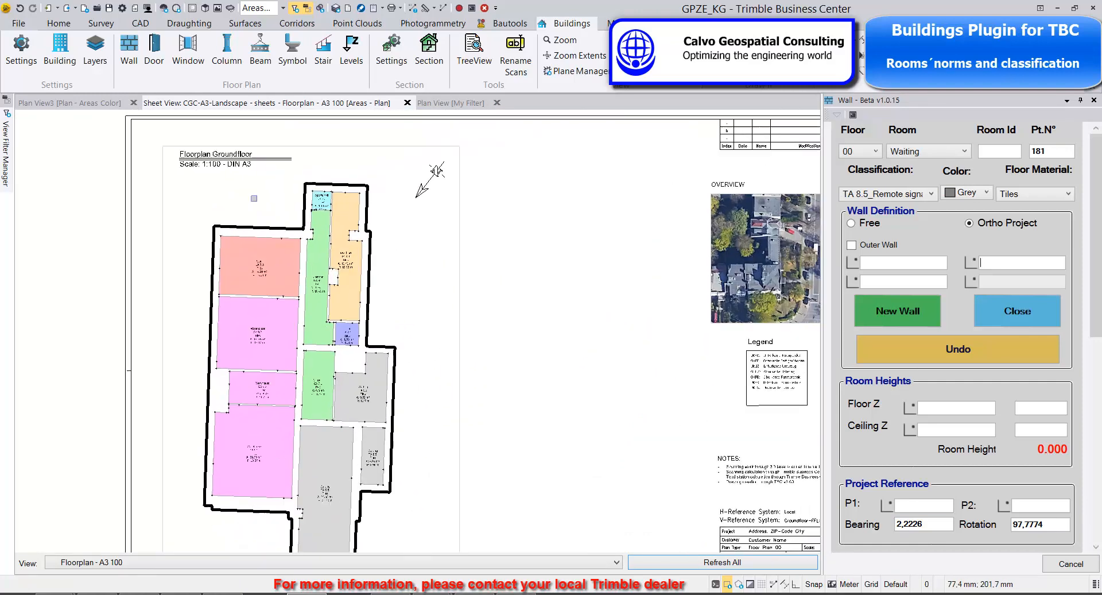
scroll(373, 322, down, 5)
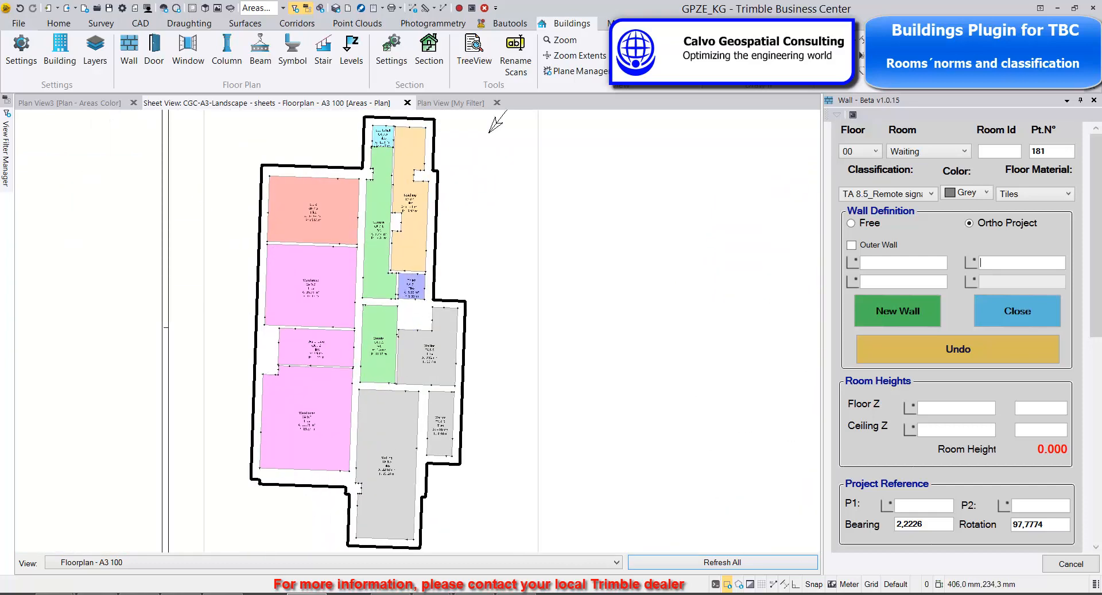
click(72, 103)
scroll(600, 461, down, 4)
middle_drag(590, 440, 501, 318)
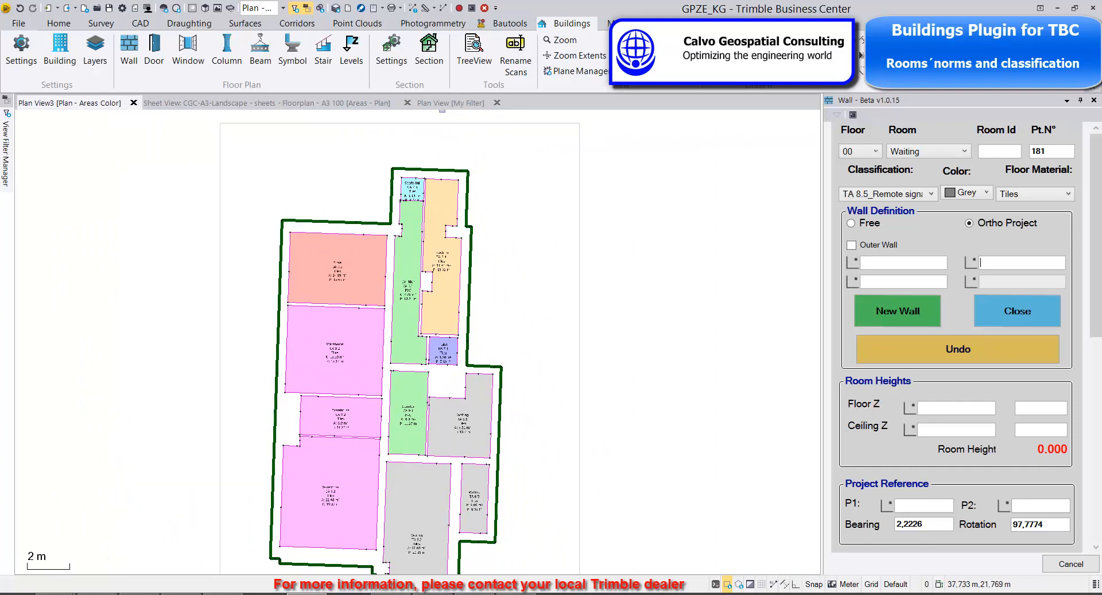
scroll(317, 194, down, 2)
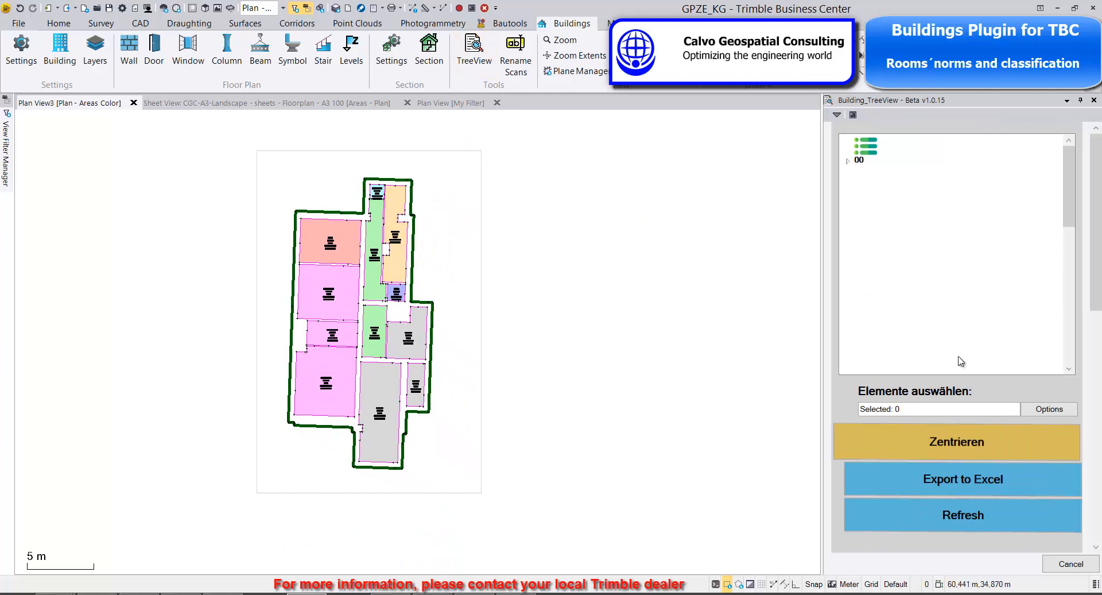
Expand floor 00 in the building tree and locate the 4.09 m² Waiting room and the 18.38 m² Warehouse in the plan
click(849, 162)
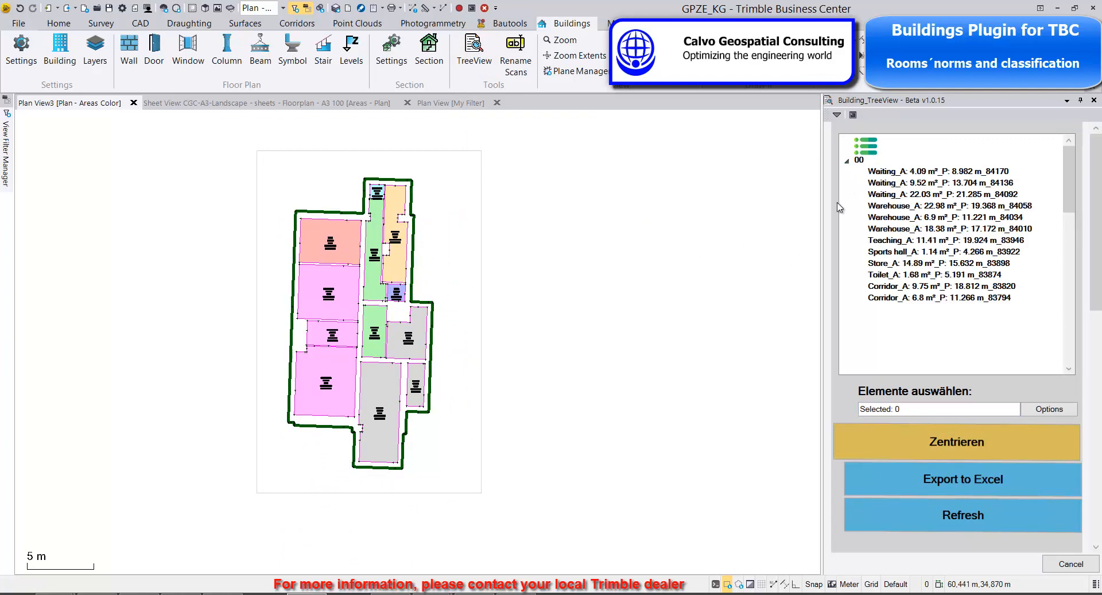
click(869, 171)
click(898, 229)
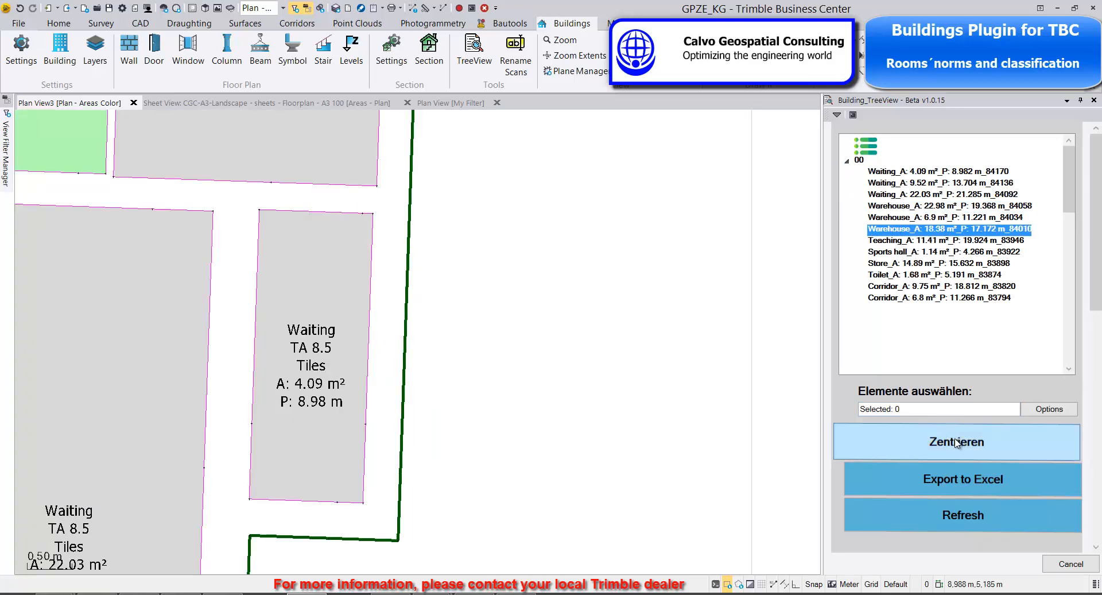
Select the whole floor plan, export its rooms to Excel, and select the report's Floor to Perimeter data in A1:E13
middle_click(716, 356)
middle_click(716, 355)
drag(338, 174, 593, 519)
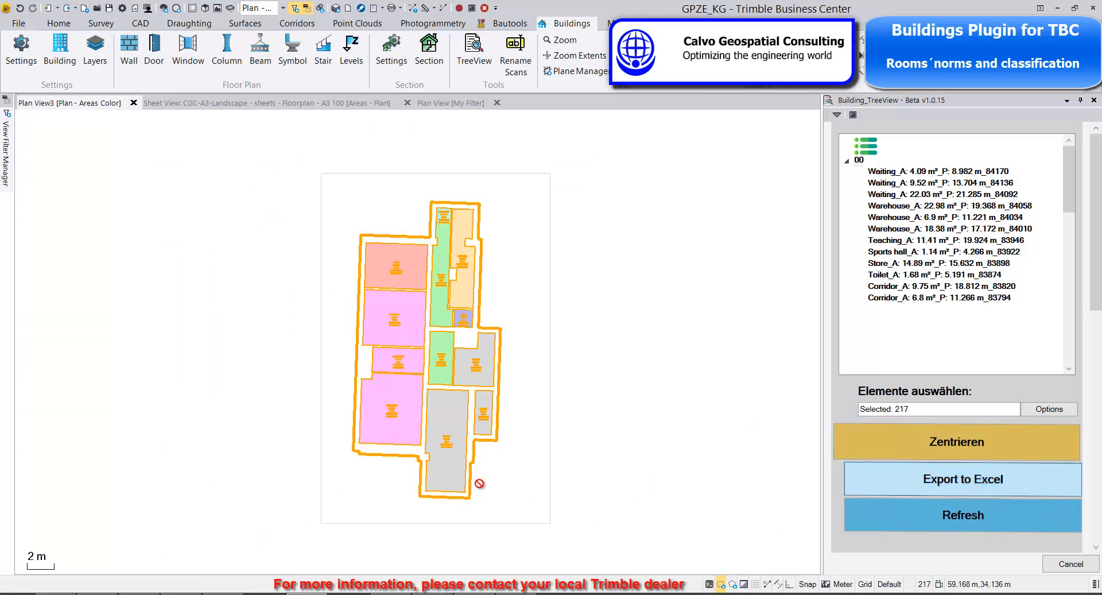
click(963, 479)
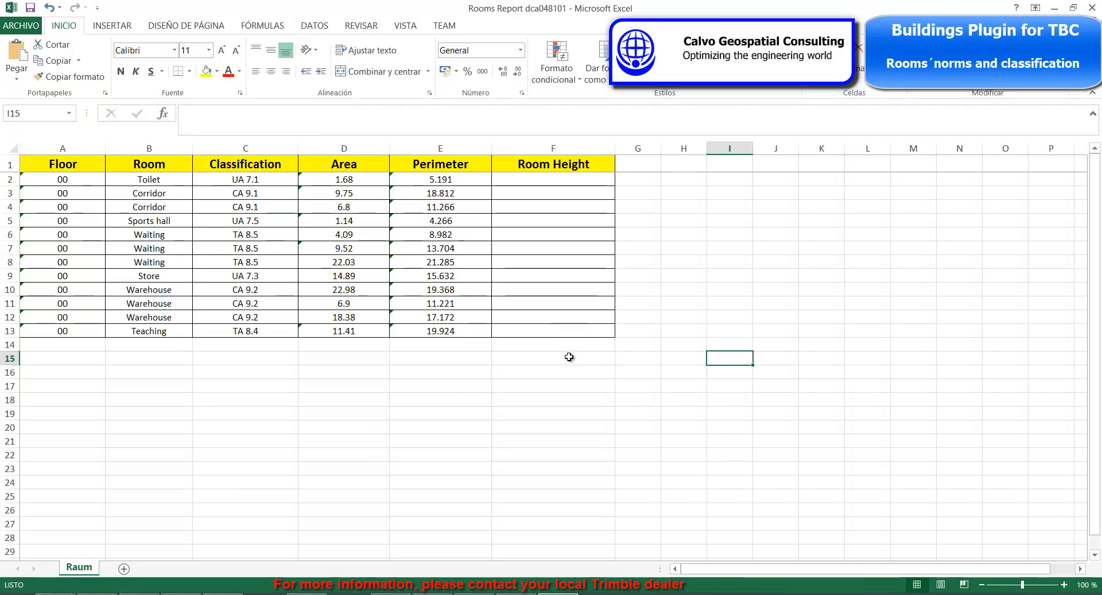
drag(62, 164, 424, 336)
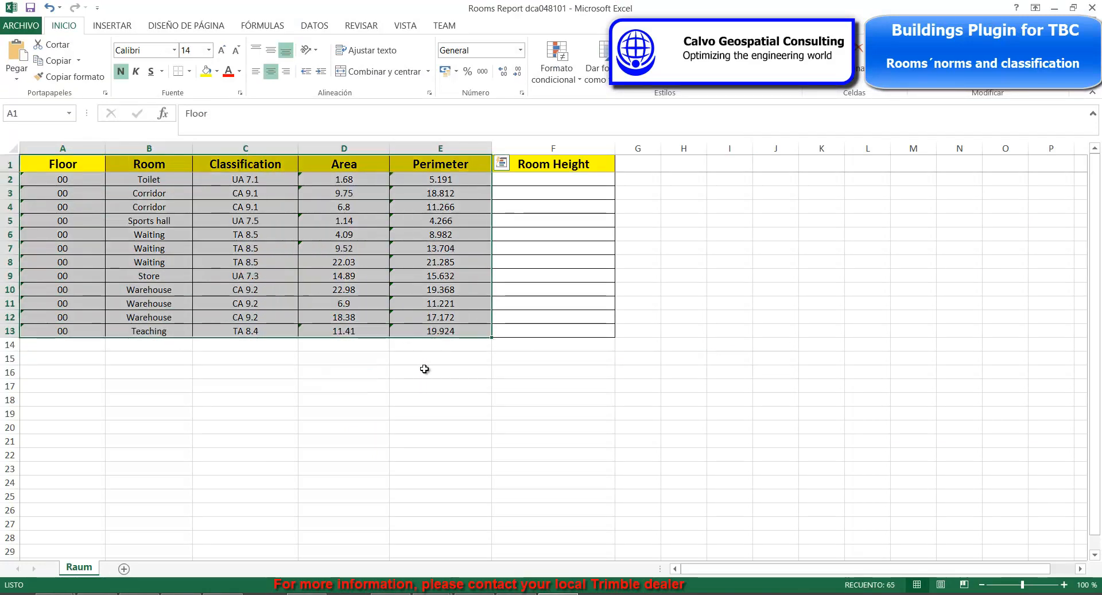